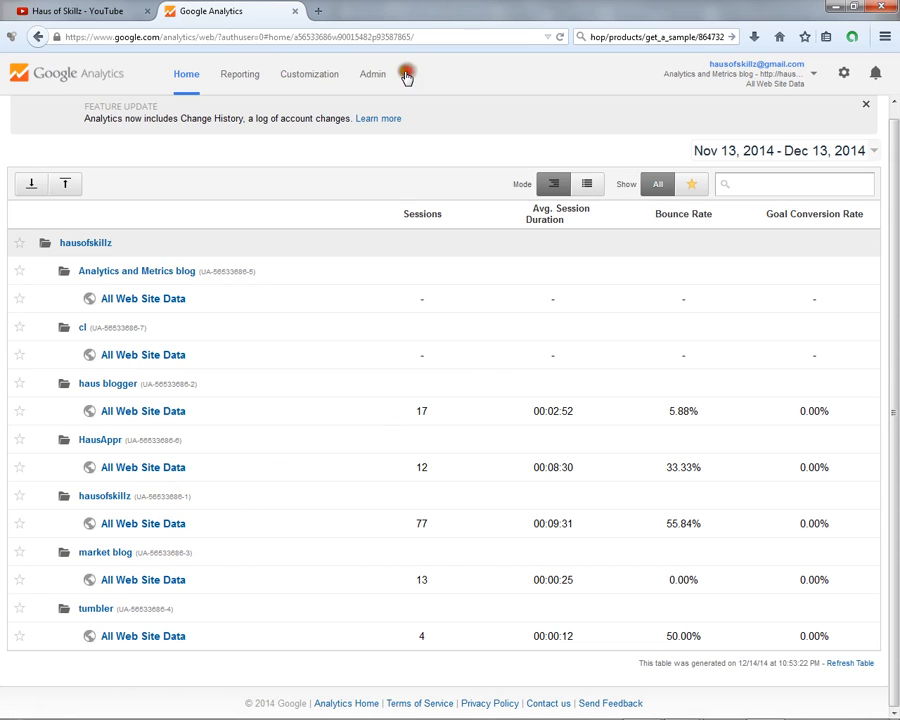
# Step: Open the account administration page and switch the property to hausofskillz
pyautogui.click(368, 73)
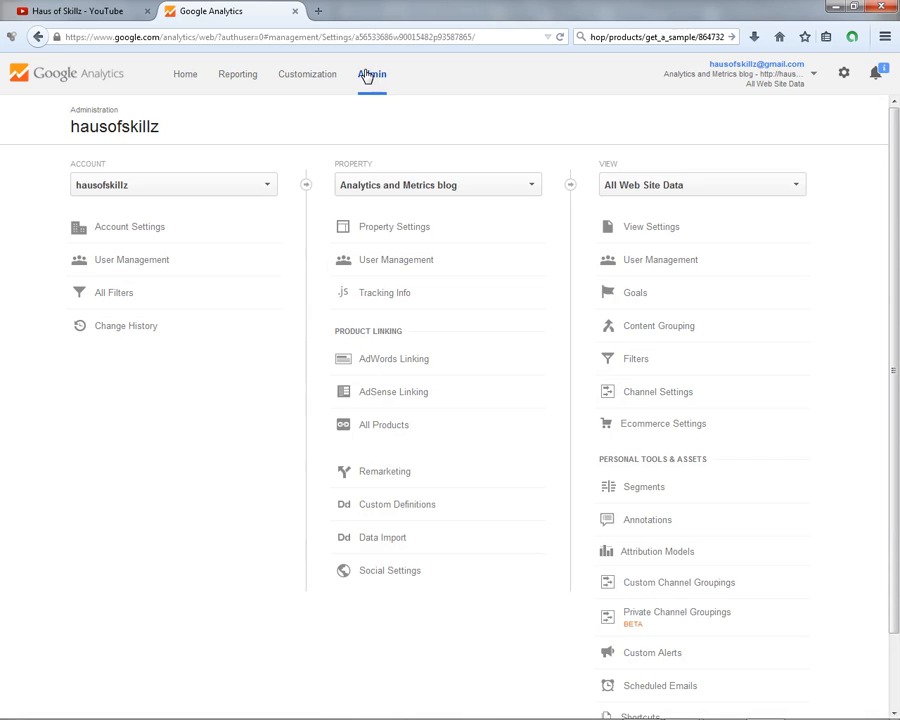
pyautogui.click(501, 195)
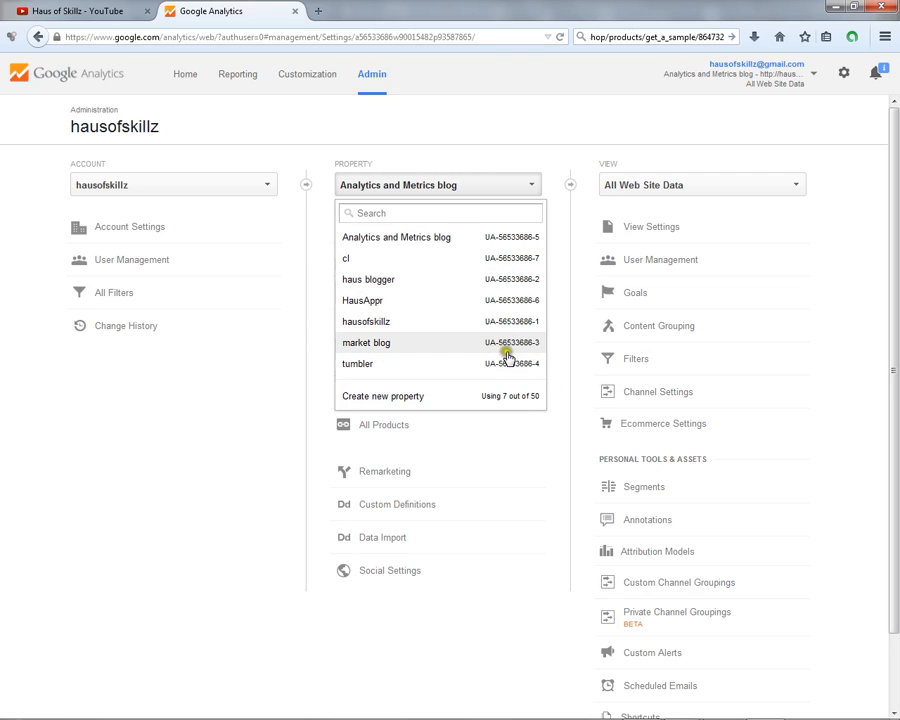
pyautogui.click(409, 332)
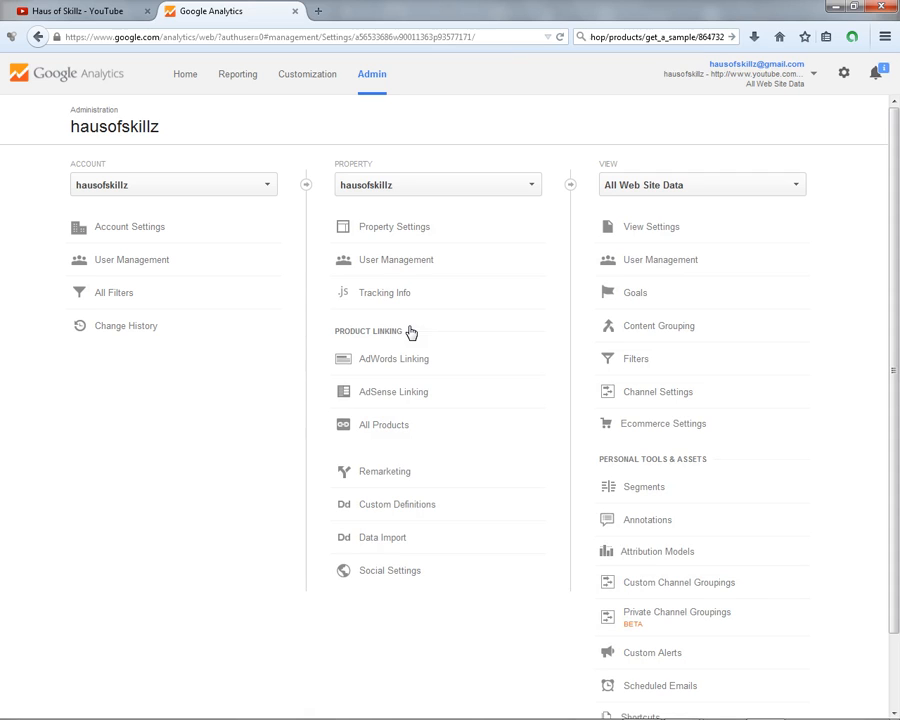
pyautogui.click(441, 184)
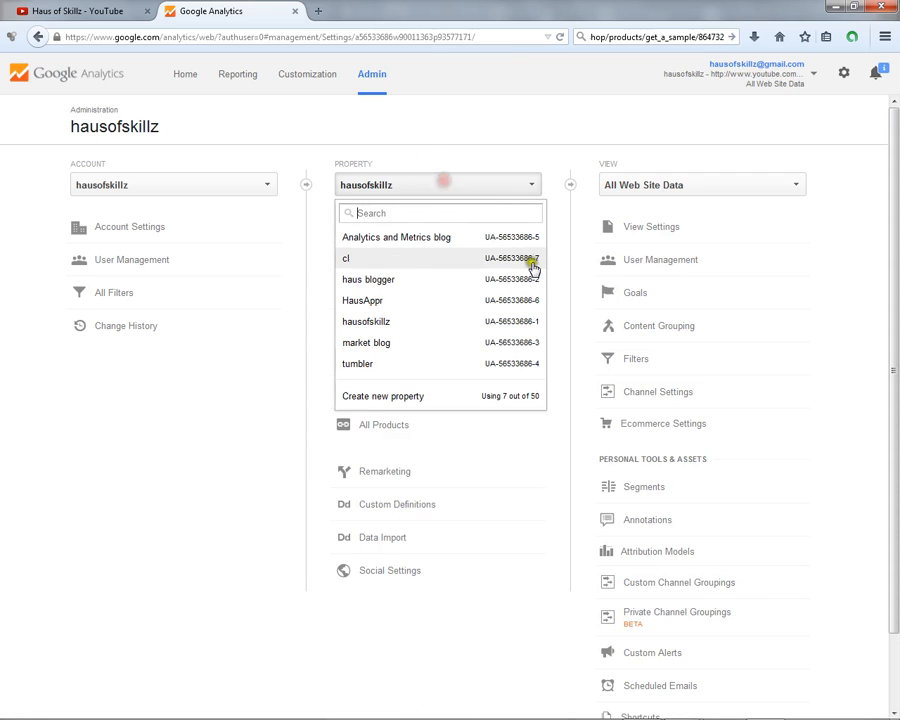
pyautogui.click(428, 185)
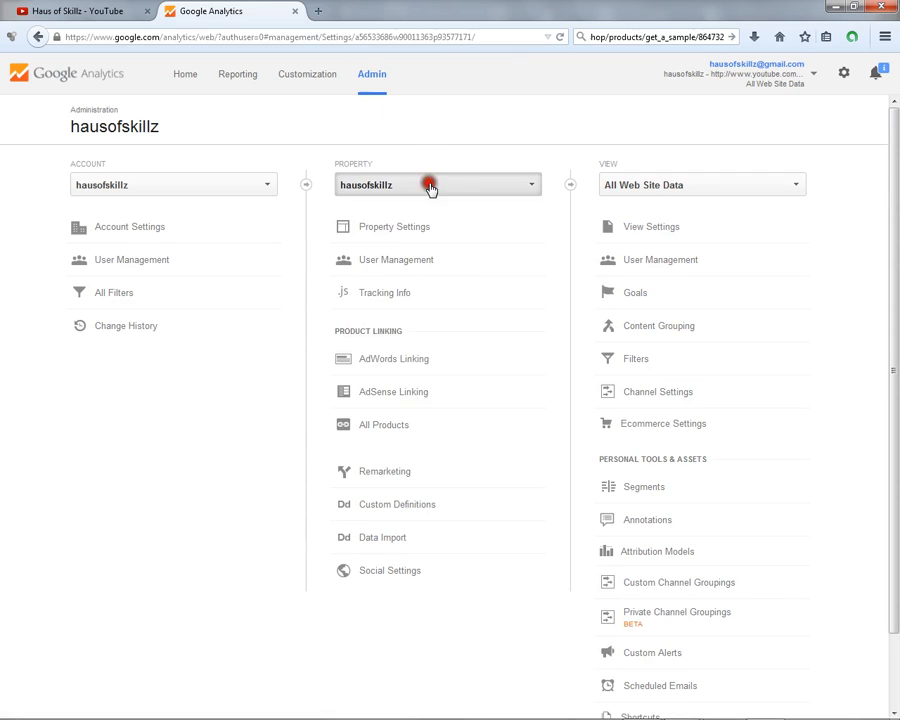
# Step: Open the Audience Overview report for the property and examine its sessions chart, summary metrics and visitor breakdown
pyautogui.click(243, 84)
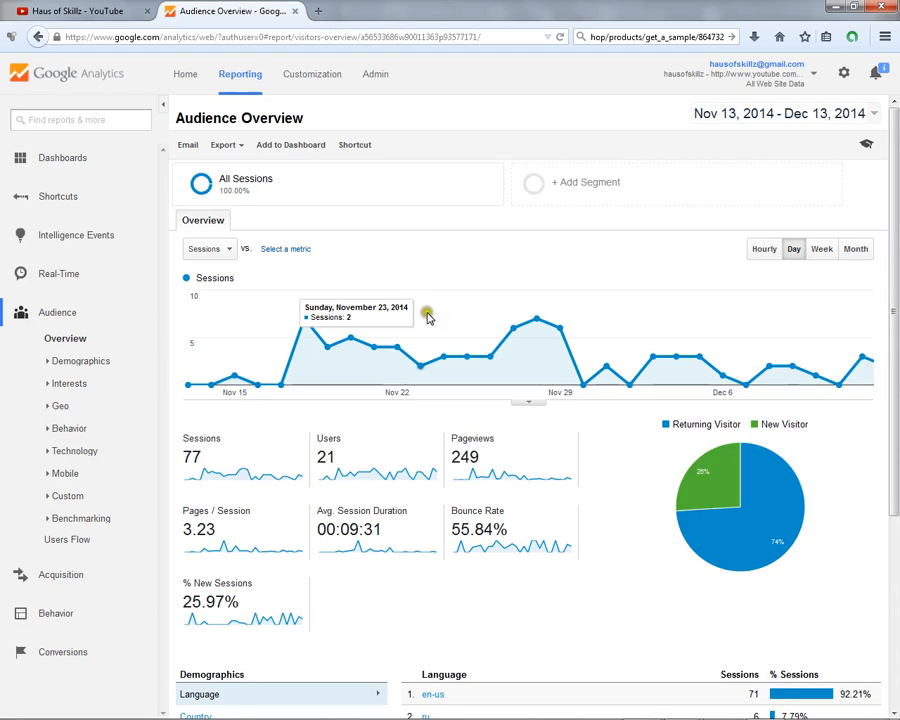
pyautogui.scroll(-3, 427, 313)
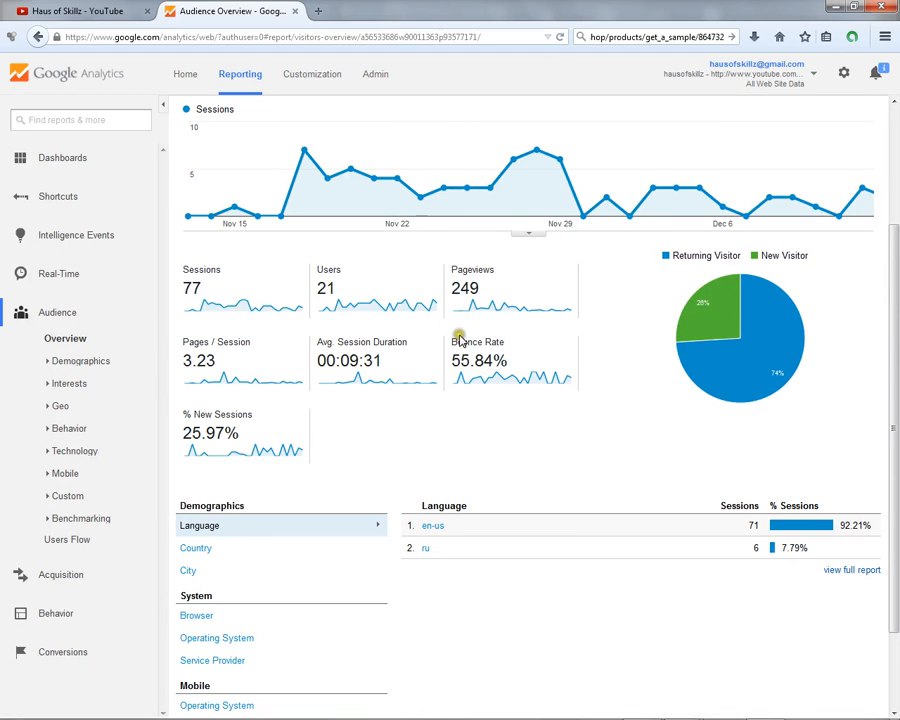
pyautogui.scroll(3, 458, 337)
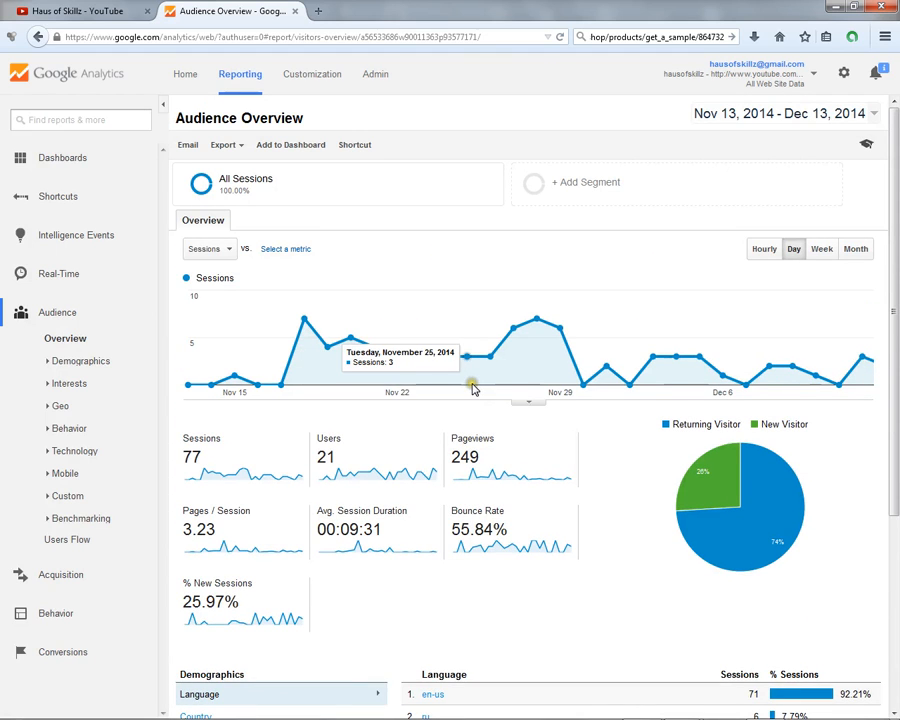
pyautogui.scroll(-1, 472, 388)
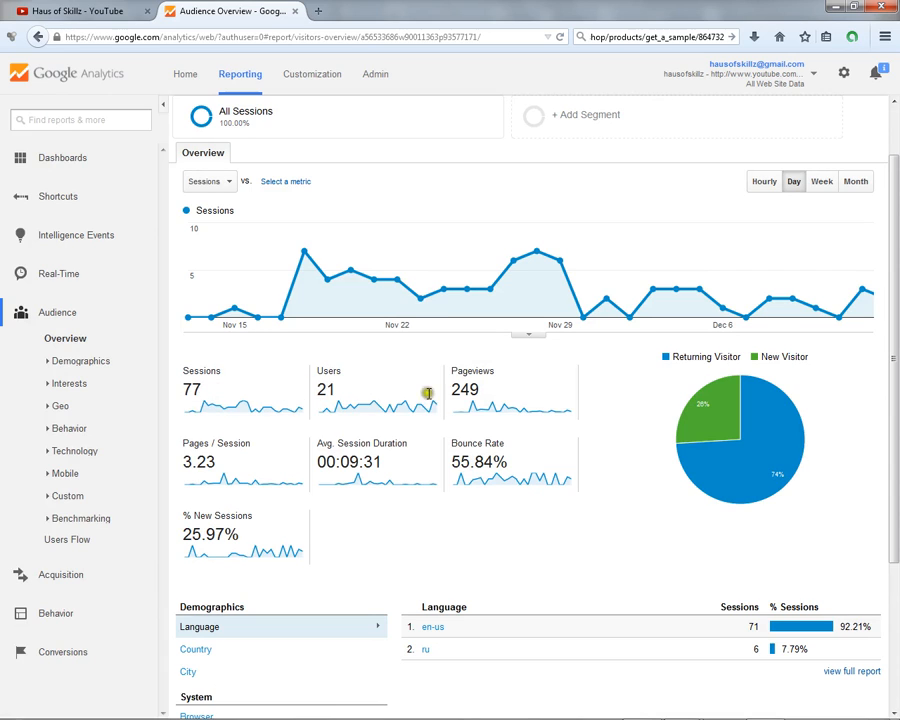
pyautogui.scroll(-1, 478, 404)
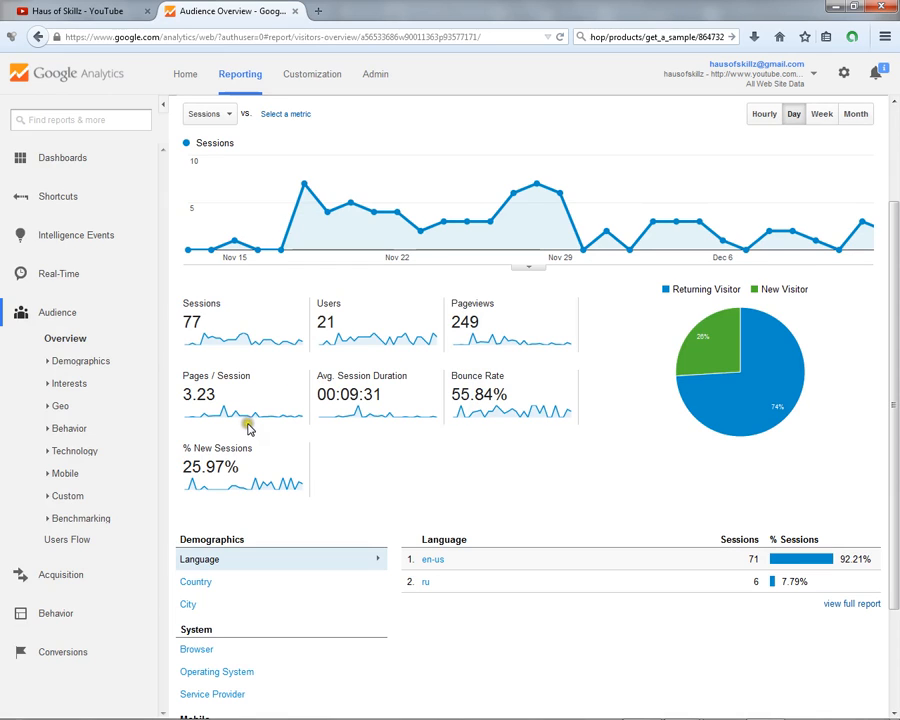
pyautogui.scroll(-1, 248, 428)
pyautogui.scroll(-1, 255, 425)
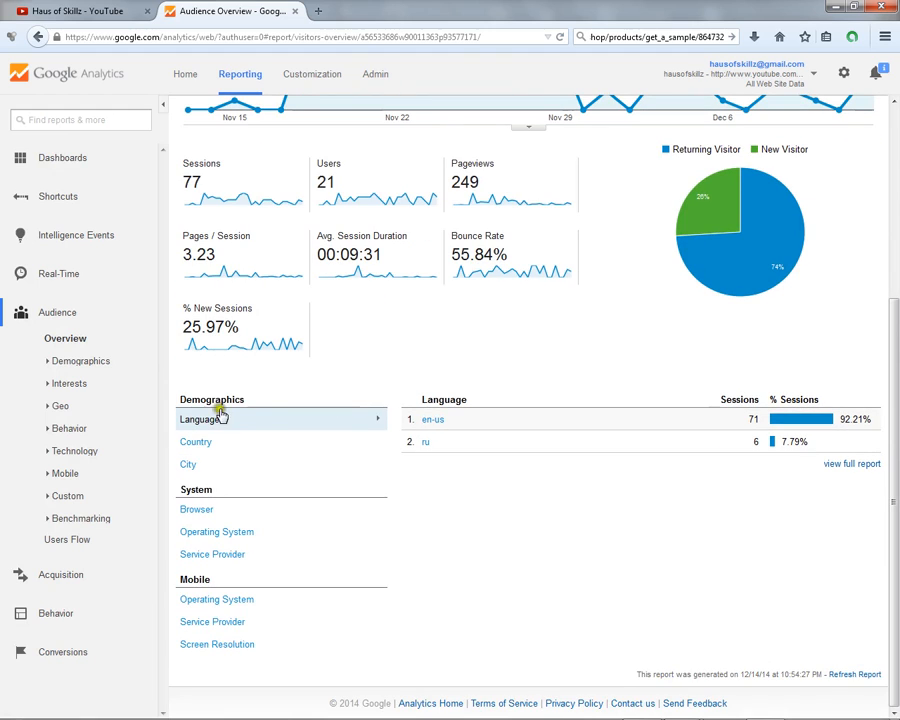
# Step: View the audience sessions broken down by city, system operating system and system service provider
pyautogui.click(192, 465)
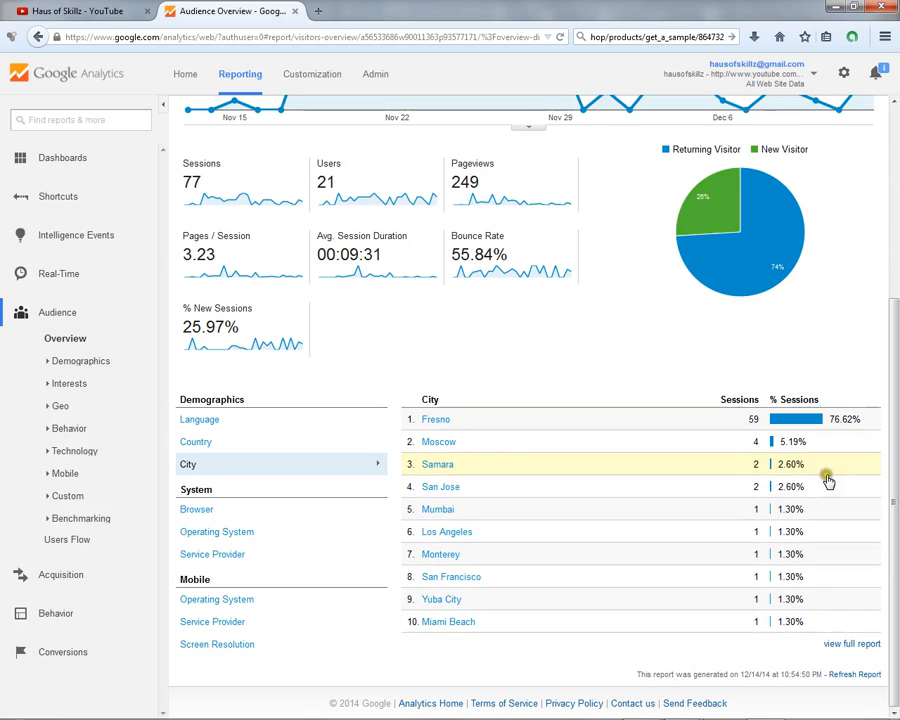
pyautogui.click(214, 529)
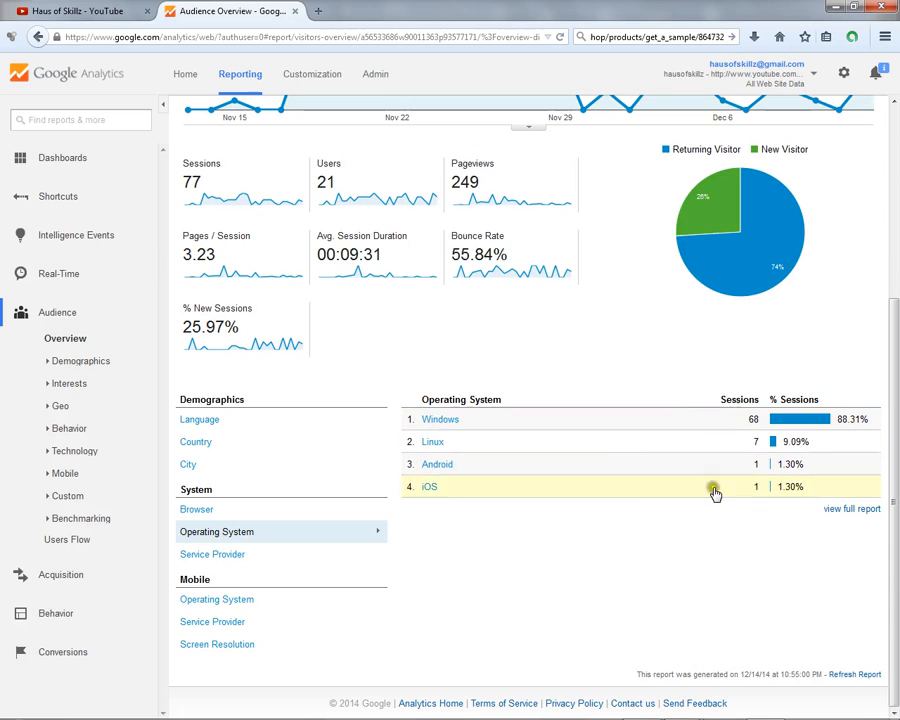
pyautogui.click(187, 555)
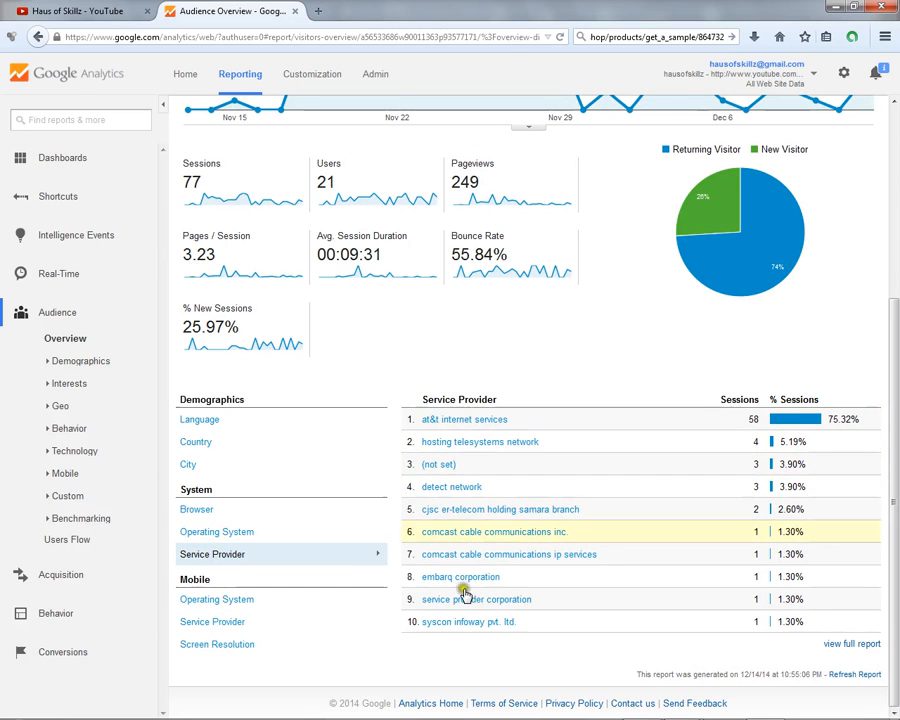
pyautogui.scroll(1, 375, 452)
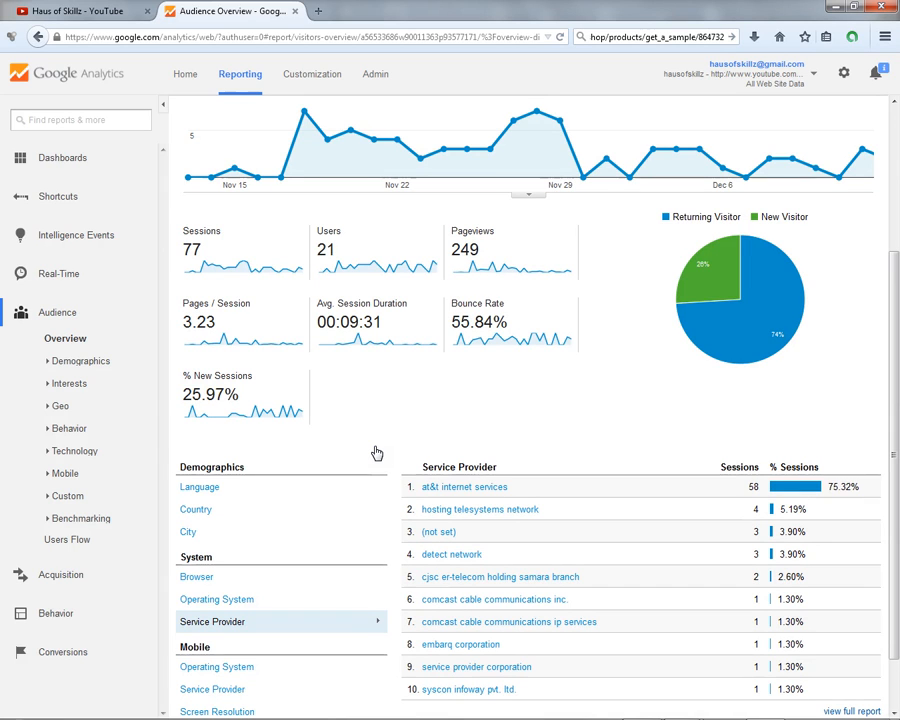
pyautogui.scroll(3, 375, 452)
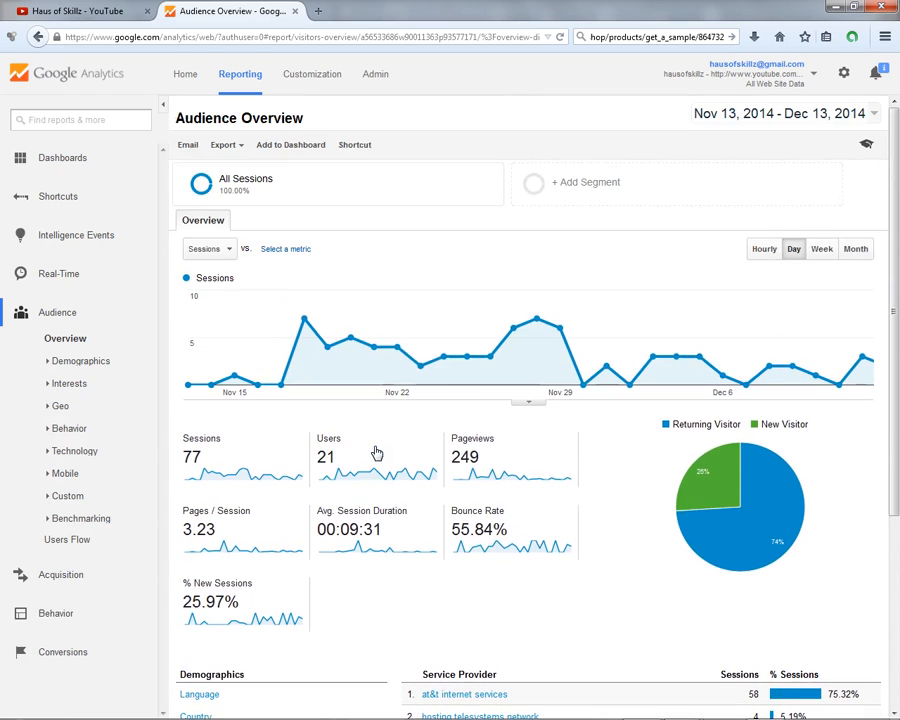
# Step: Open the Real-Time Overview report and reload the Haus of Skillz YouTube channel page in the other browser tab
pyautogui.click(60, 274)
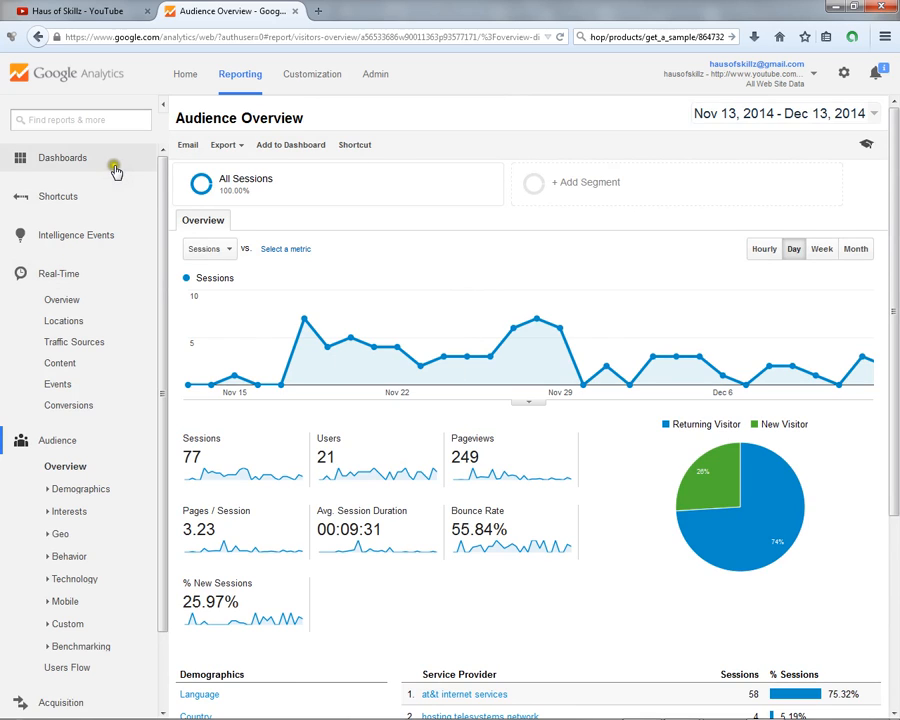
pyautogui.click(71, 300)
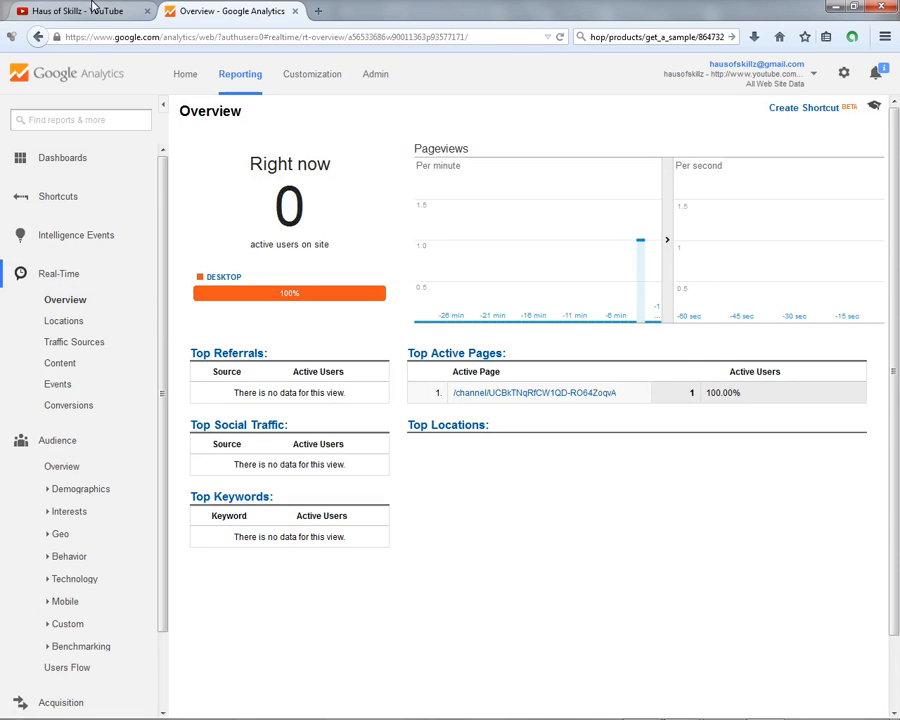
pyautogui.click(92, 10)
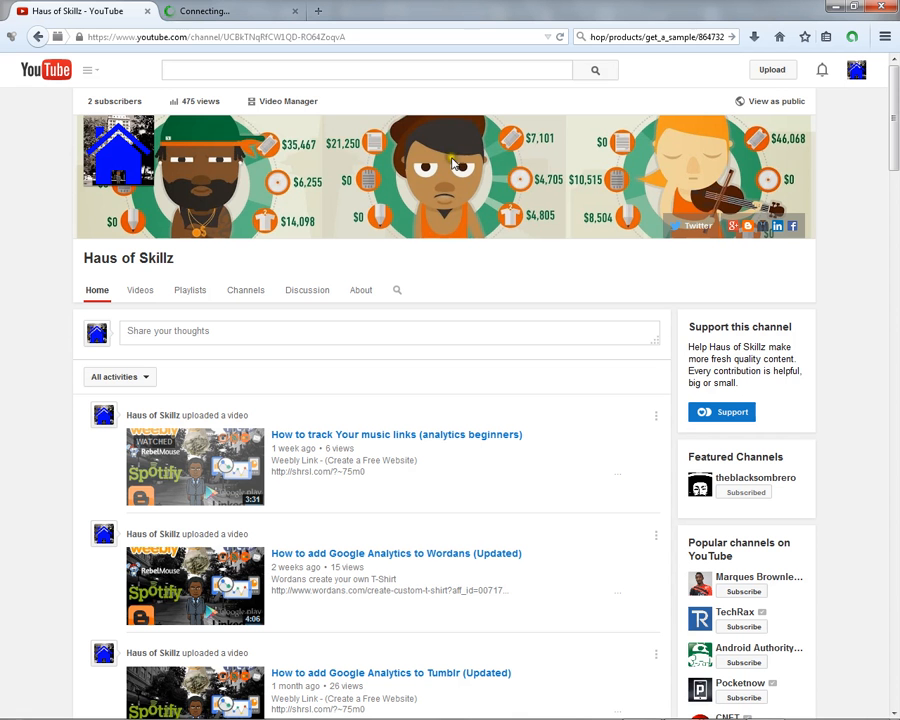
pyautogui.click(556, 445)
pyautogui.doubleClick(353, 471)
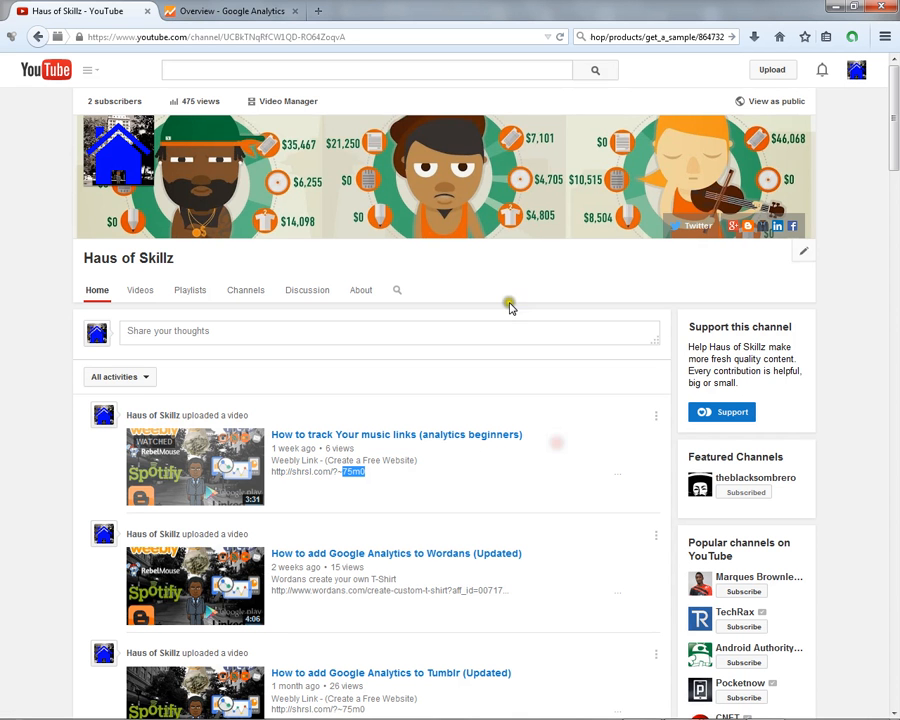
pyautogui.scroll(-3, 596, 440)
pyautogui.rightClick(578, 383)
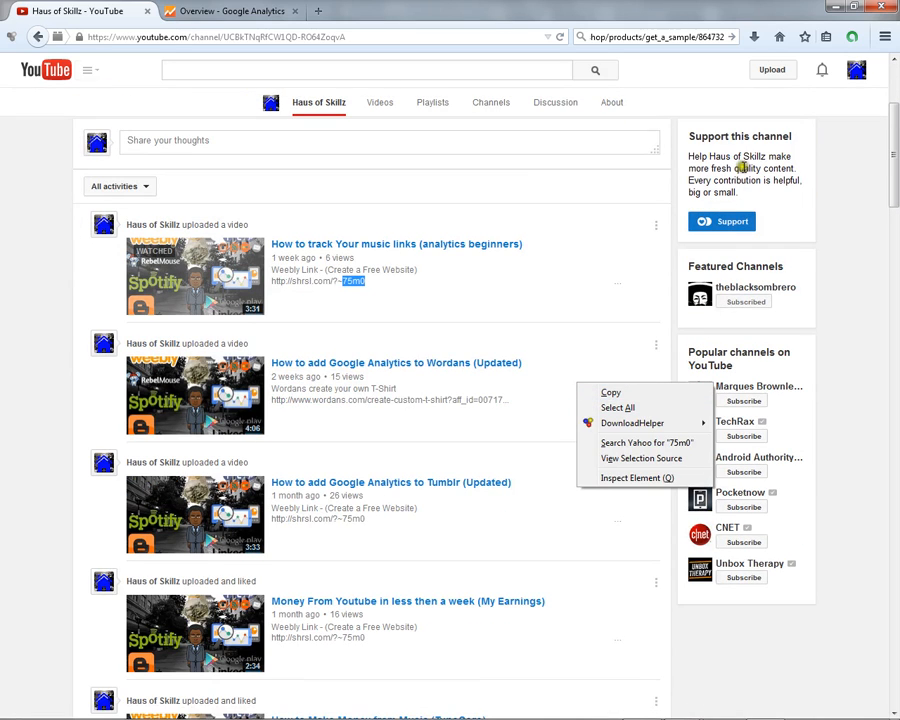
pyautogui.click(561, 37)
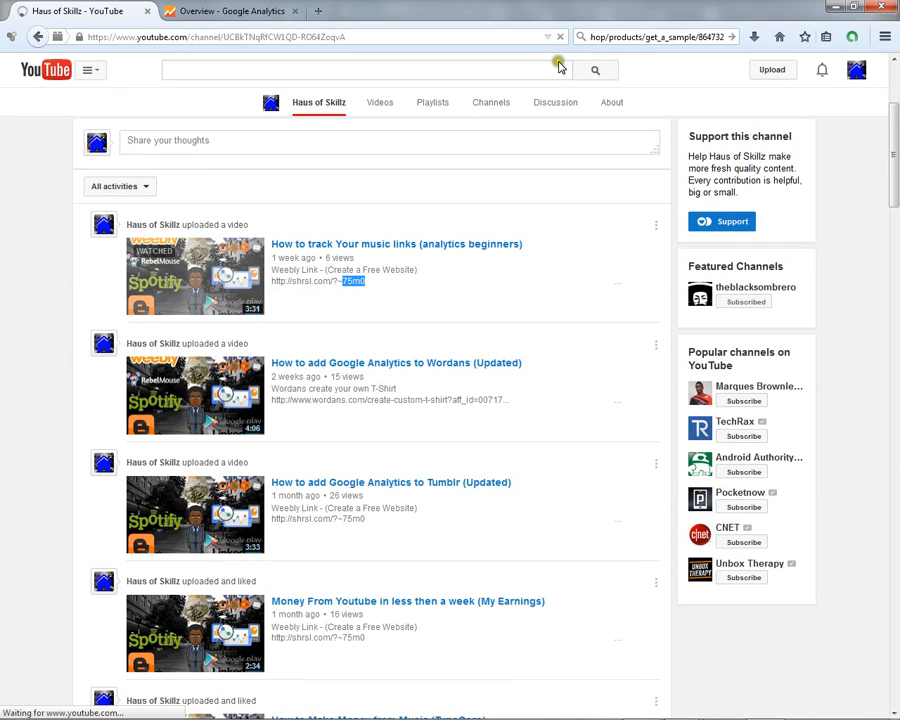
# Step: Return to Google Analytics and examine the active users' locations in the Real-Time Overview and Locations reports
pyautogui.click(198, 10)
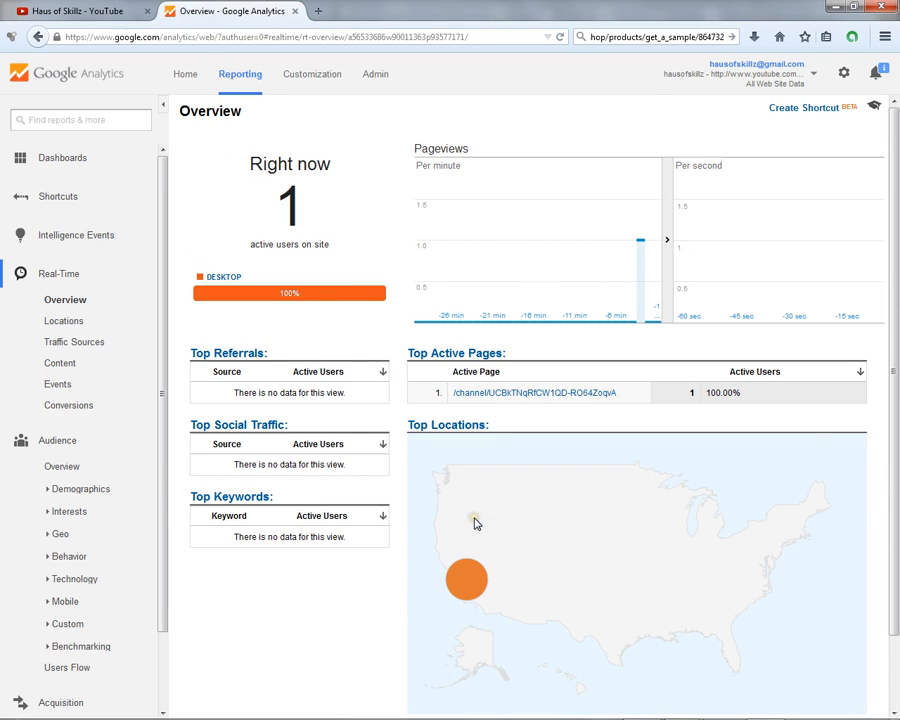
pyautogui.scroll(-2, 475, 521)
pyautogui.moveTo(474, 522)
pyautogui.scroll(1, 474, 522)
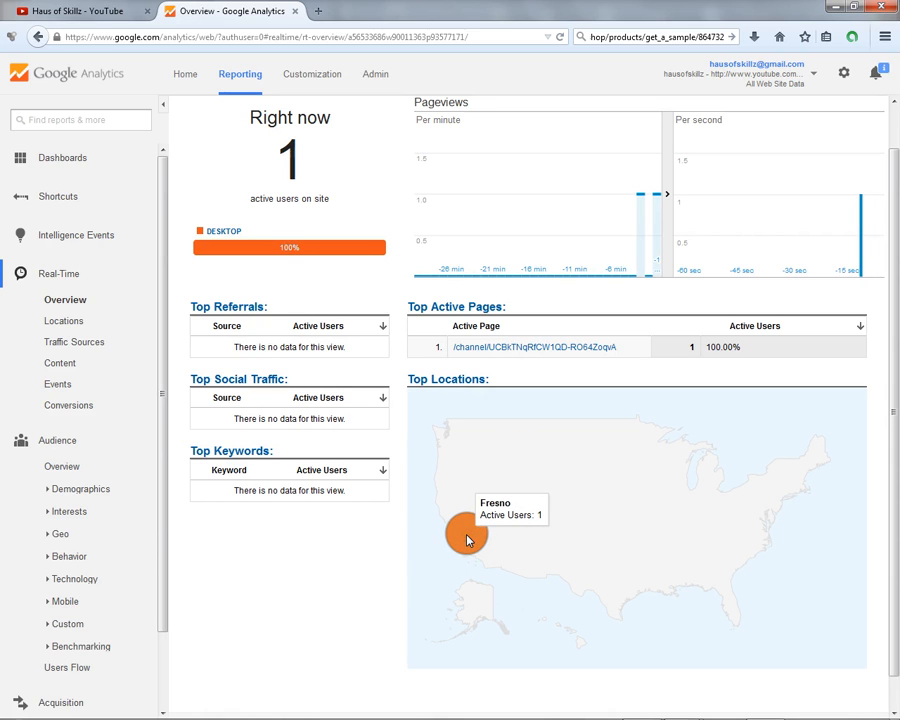
pyautogui.scroll(1, 272, 315)
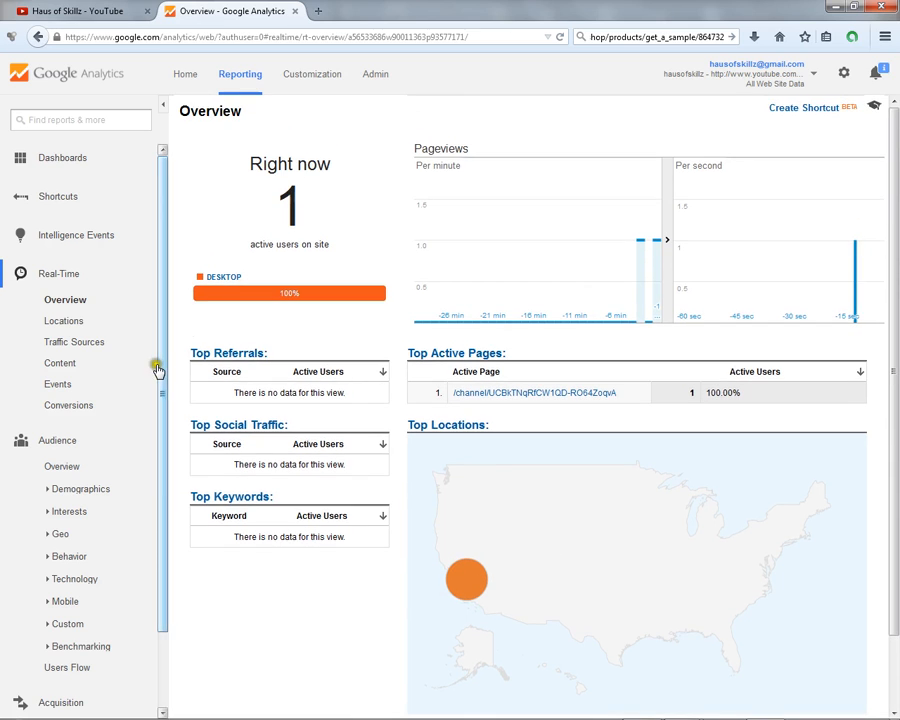
pyautogui.click(73, 326)
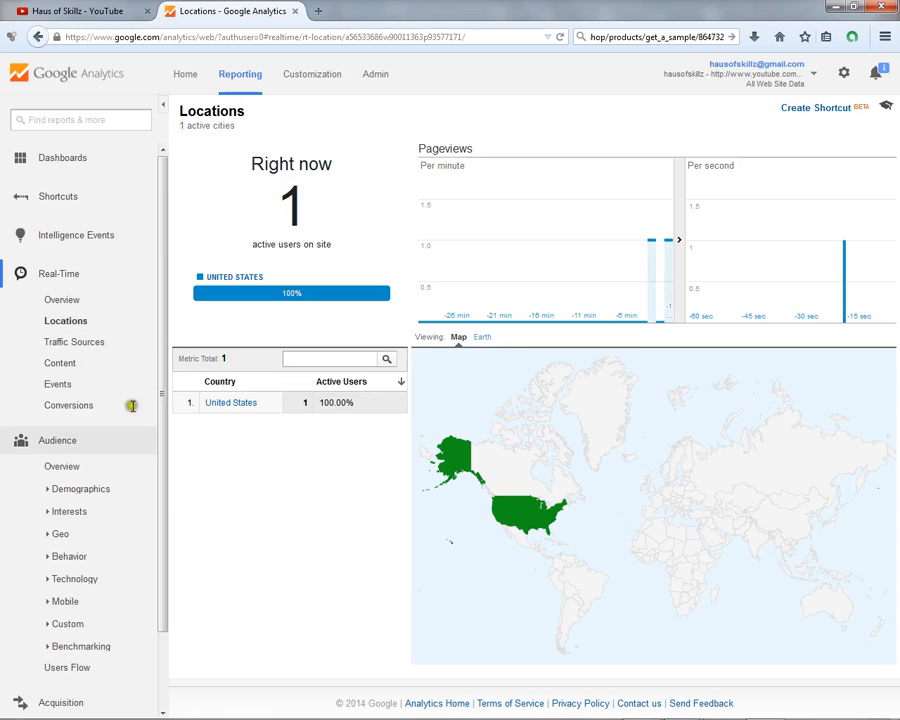
pyautogui.moveTo(557, 522)
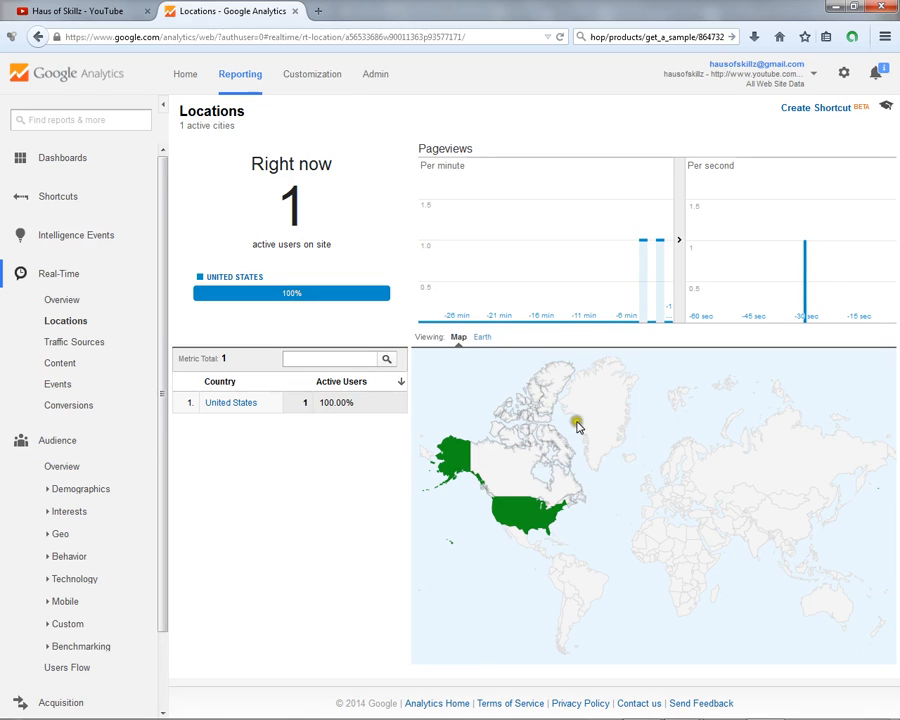
# Step: Collapse the Real-Time report group and reopen the Audience Overview report
pyautogui.click(56, 273)
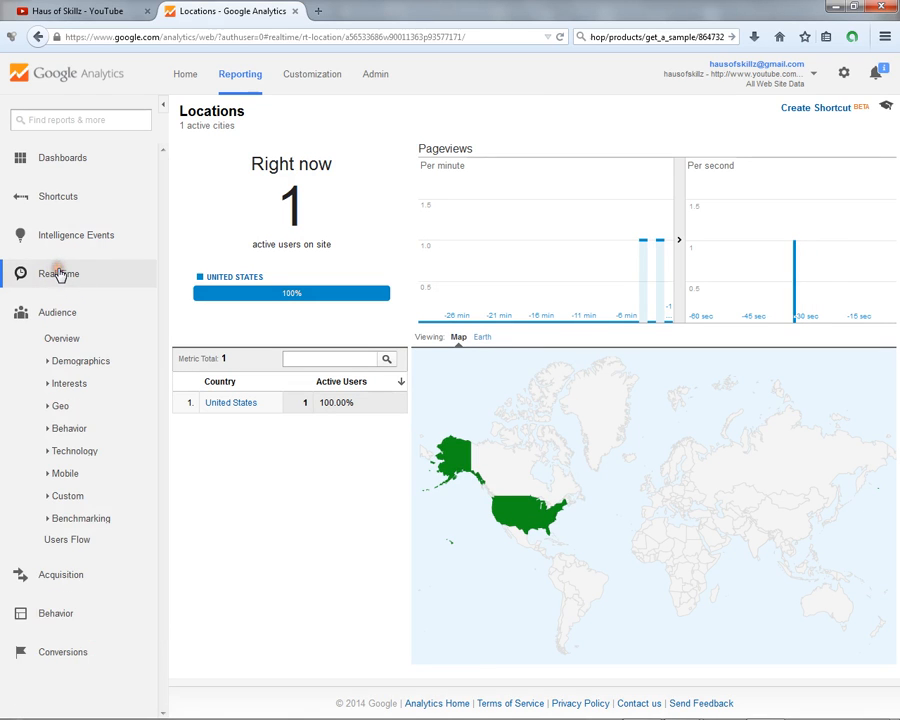
pyautogui.click(82, 316)
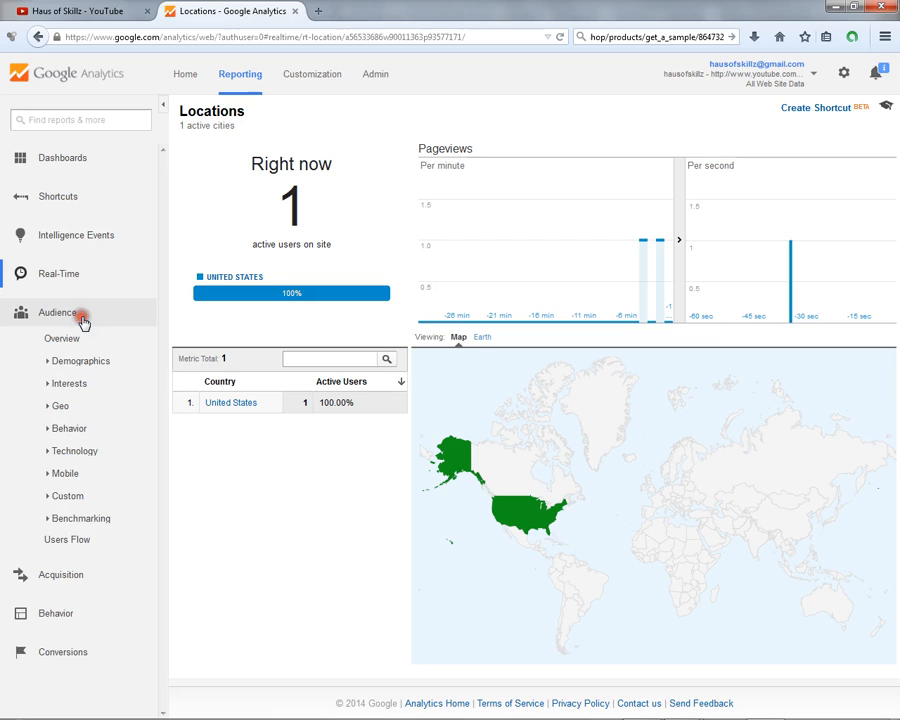
pyautogui.click(78, 322)
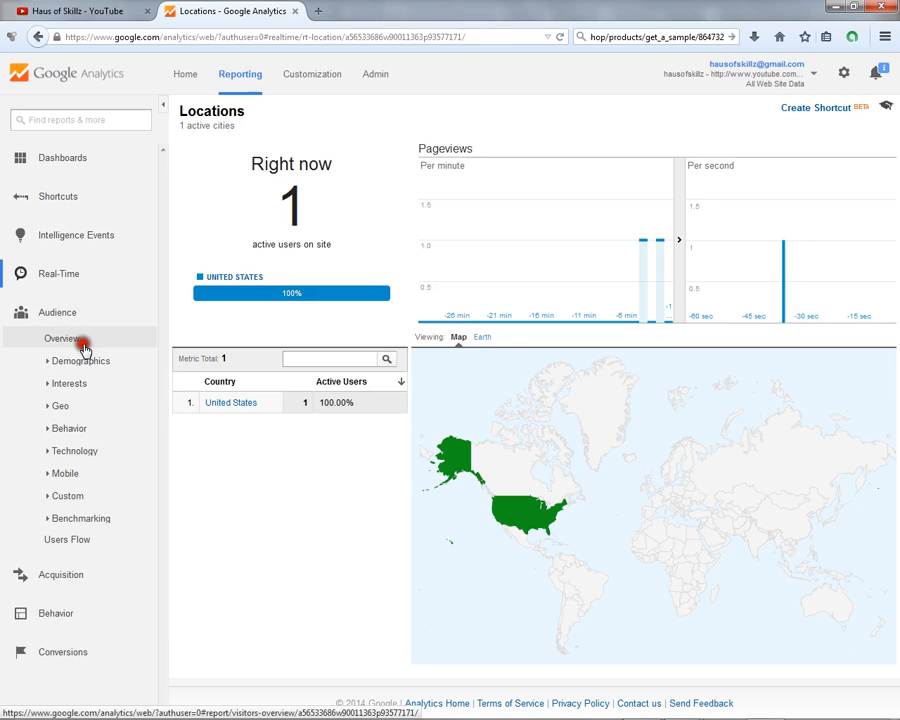
pyautogui.click(84, 344)
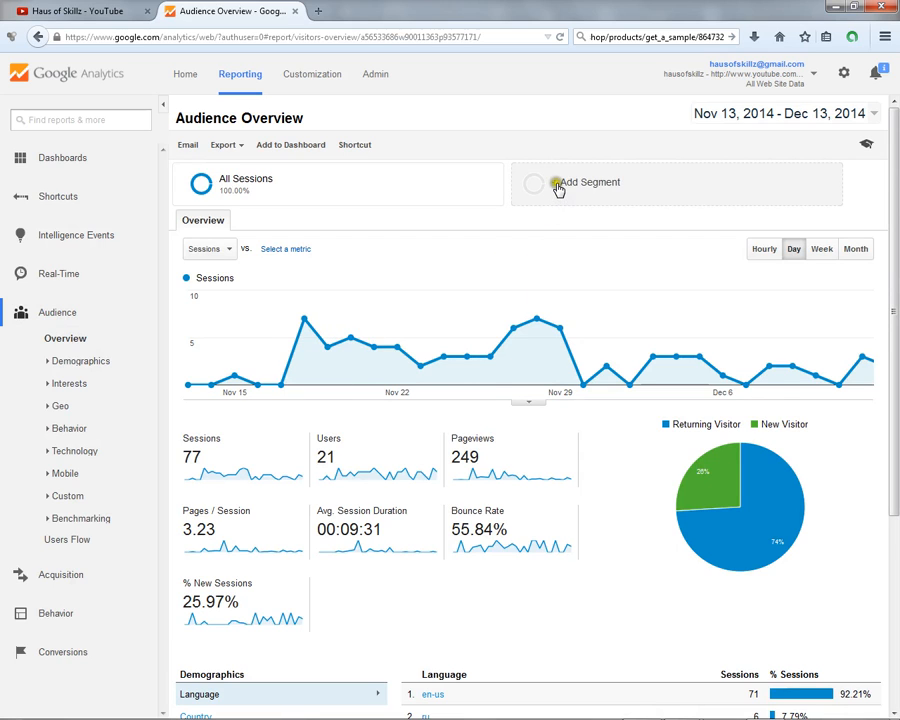
# Step: Browse the available segments for the Audience Overview report and select the Organic Traffic segment
pyautogui.click(583, 200)
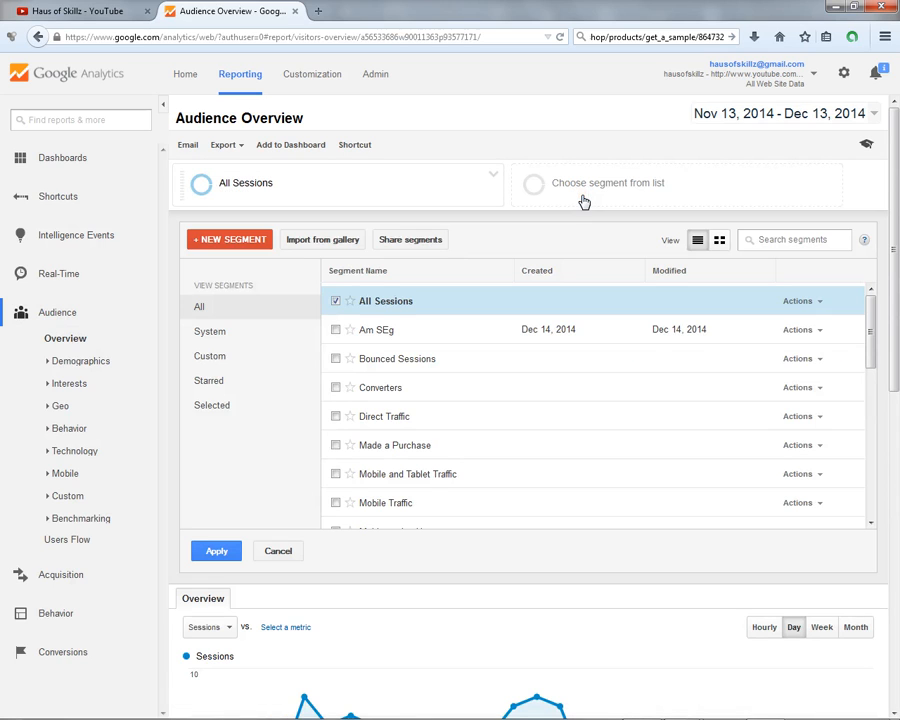
pyautogui.scroll(-3, 419, 378)
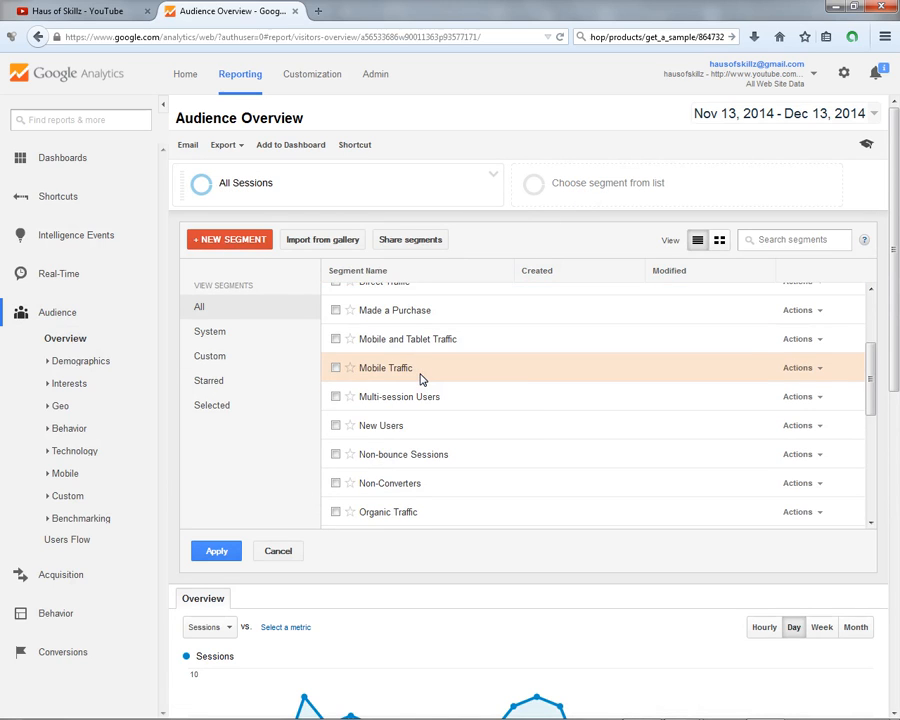
pyautogui.scroll(3, 410, 370)
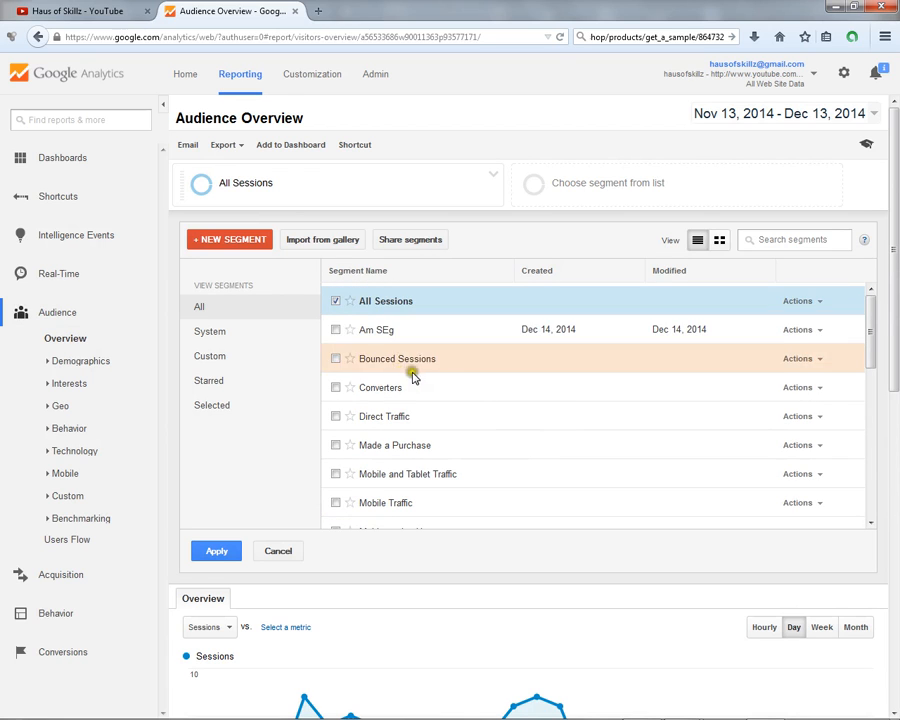
pyautogui.scroll(-3, 388, 585)
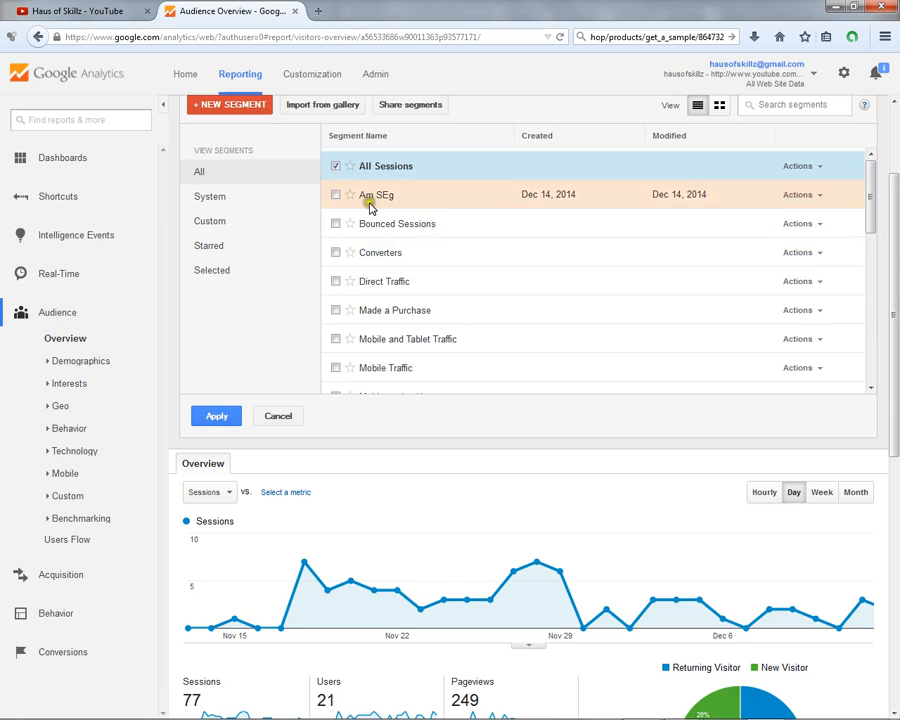
pyautogui.scroll(-1, 358, 306)
pyautogui.scroll(-3, 360, 307)
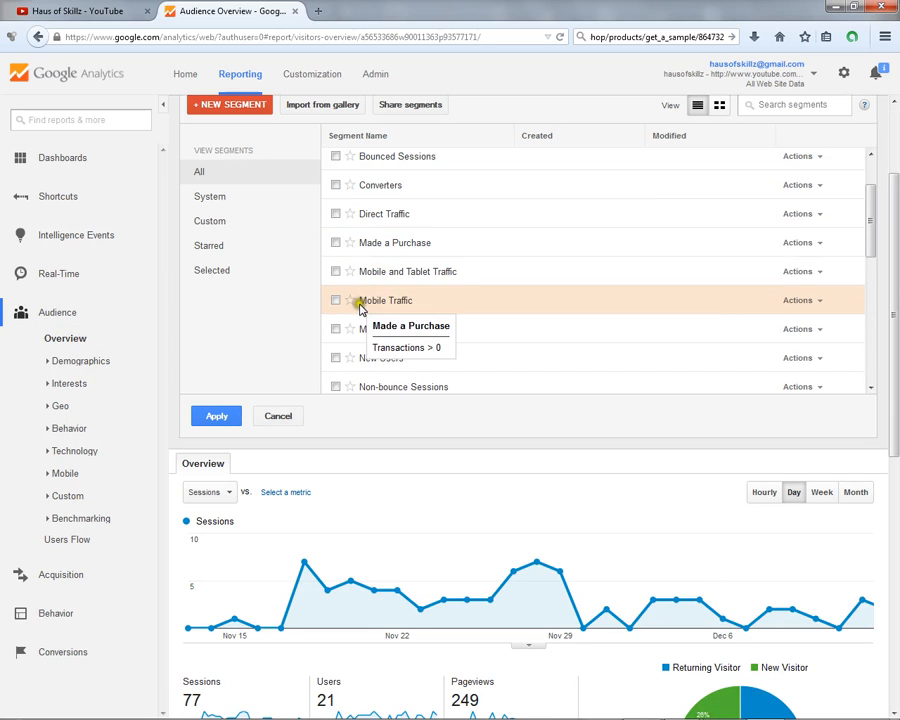
pyautogui.scroll(-1, 381, 355)
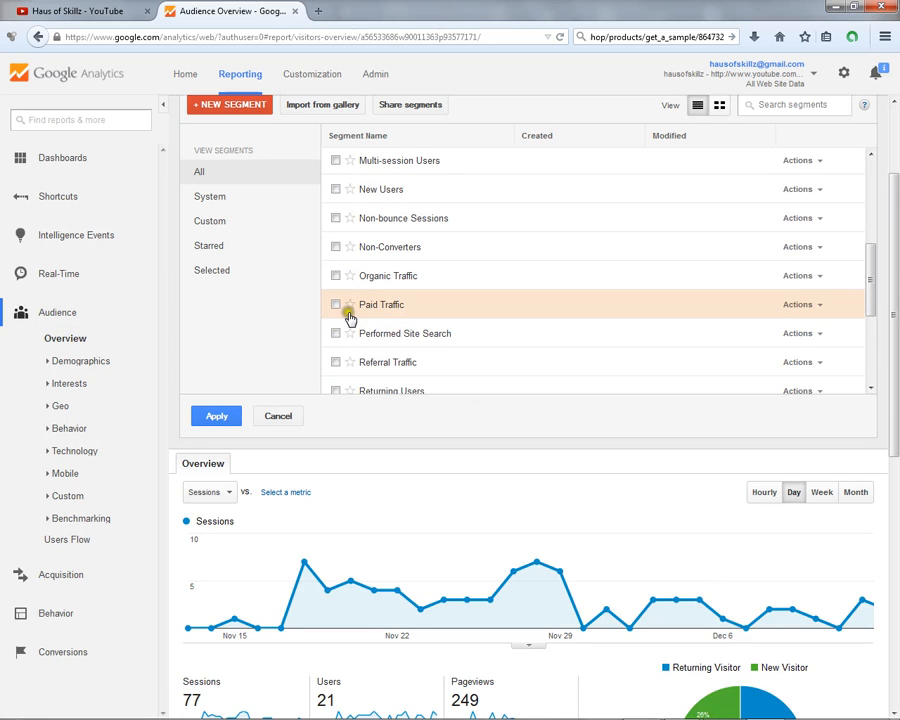
pyautogui.click(334, 277)
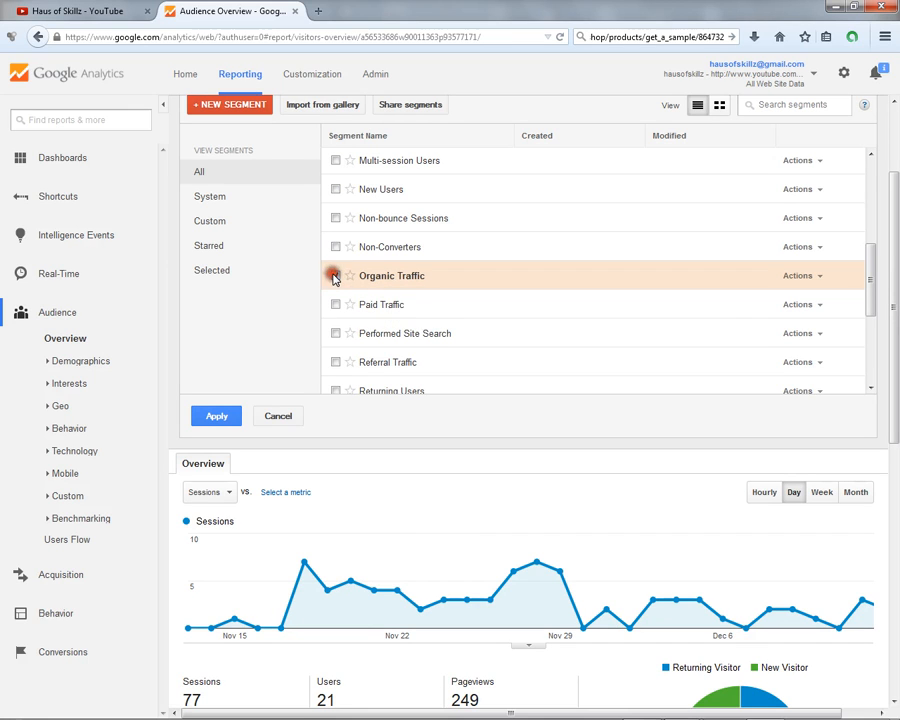
# Step: Add the Bounced Sessions and Mobile Traffic segments to the selection and apply it to the report
pyautogui.scroll(2, 358, 312)
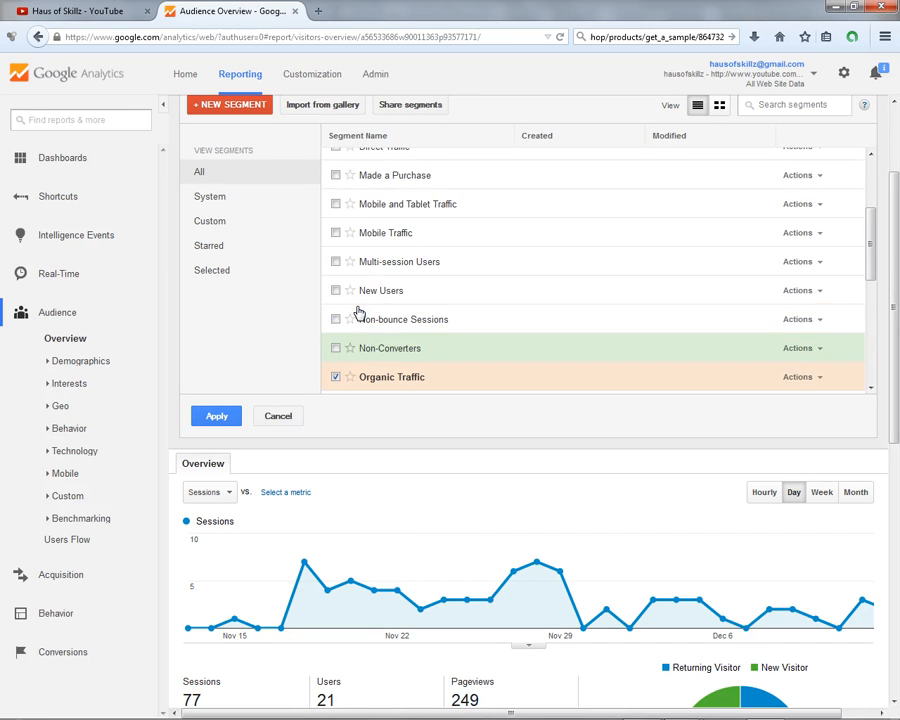
pyautogui.scroll(3, 356, 307)
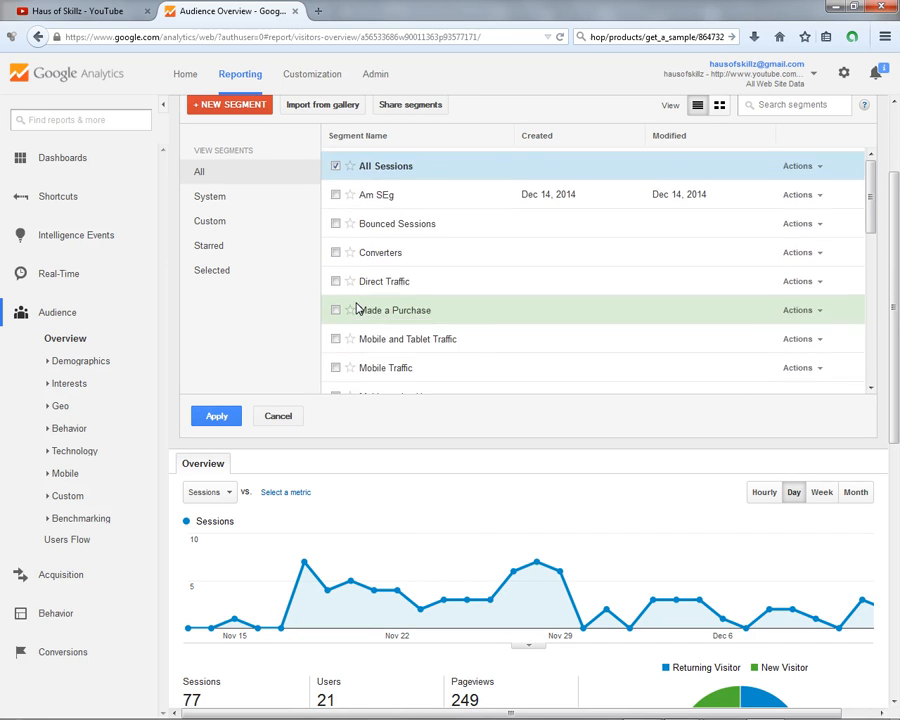
pyautogui.click(334, 224)
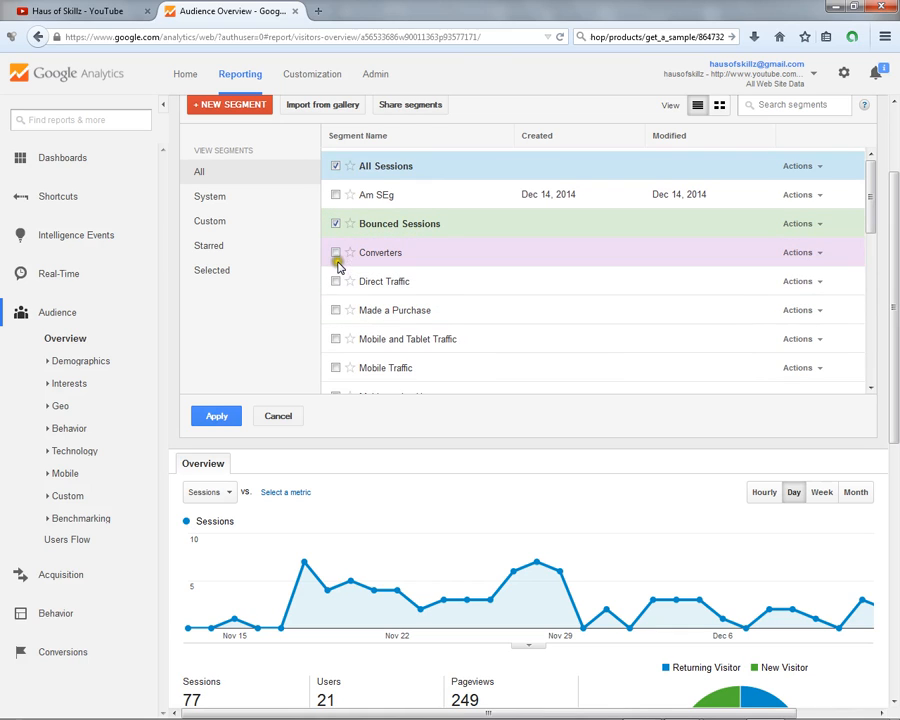
pyautogui.click(335, 253)
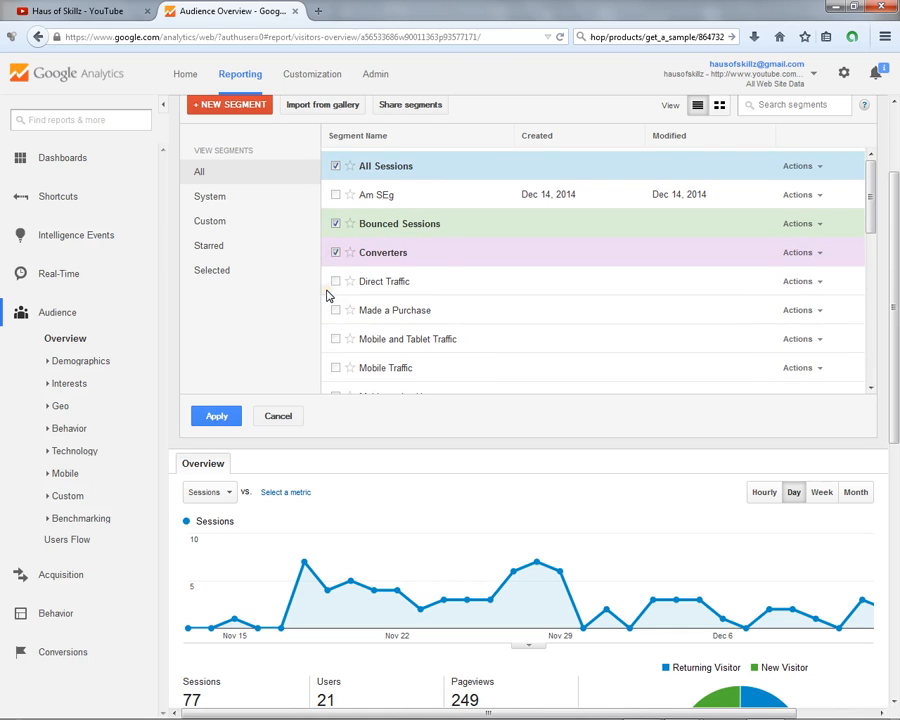
pyautogui.click(335, 253)
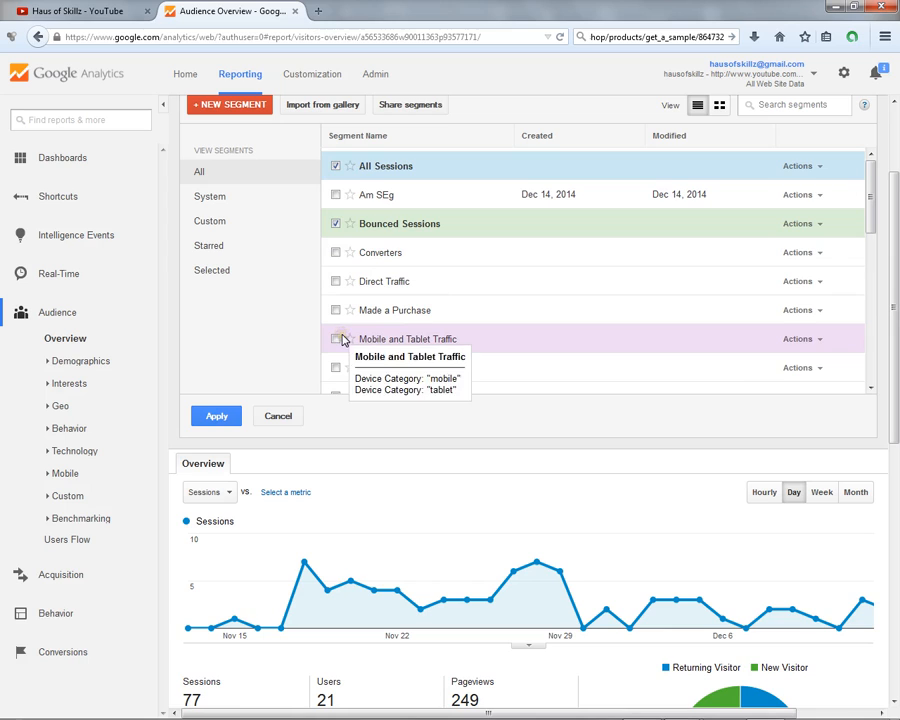
pyautogui.click(334, 368)
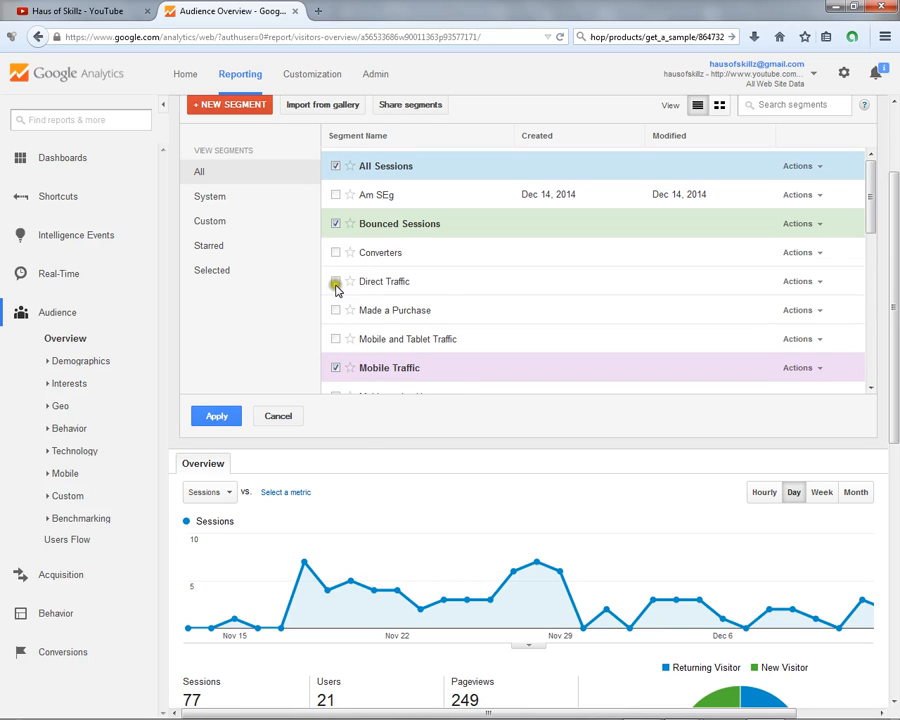
pyautogui.scroll(-2, 336, 289)
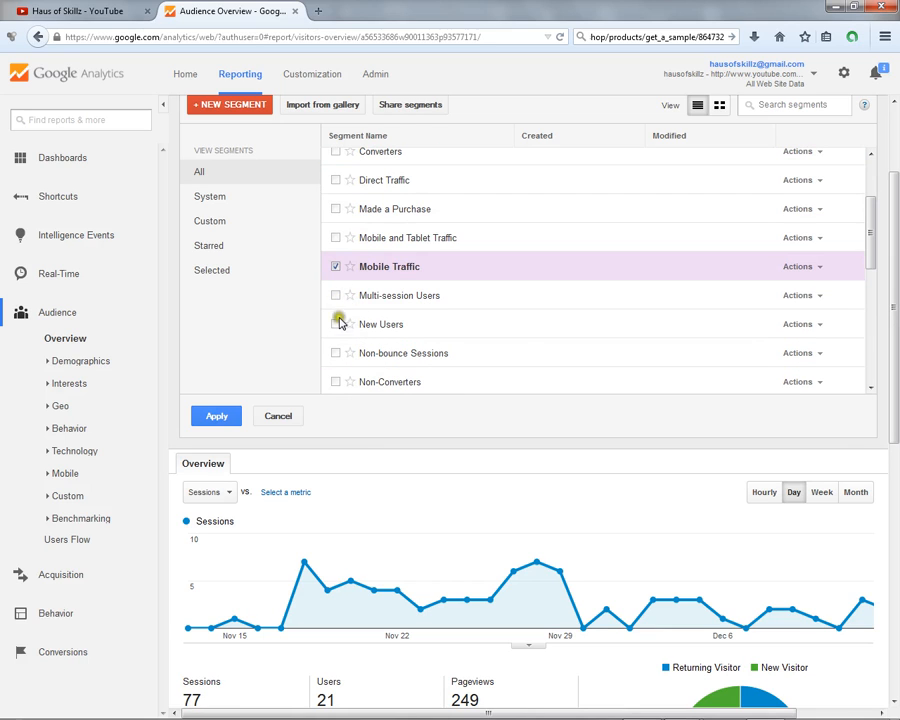
pyautogui.scroll(2, 352, 322)
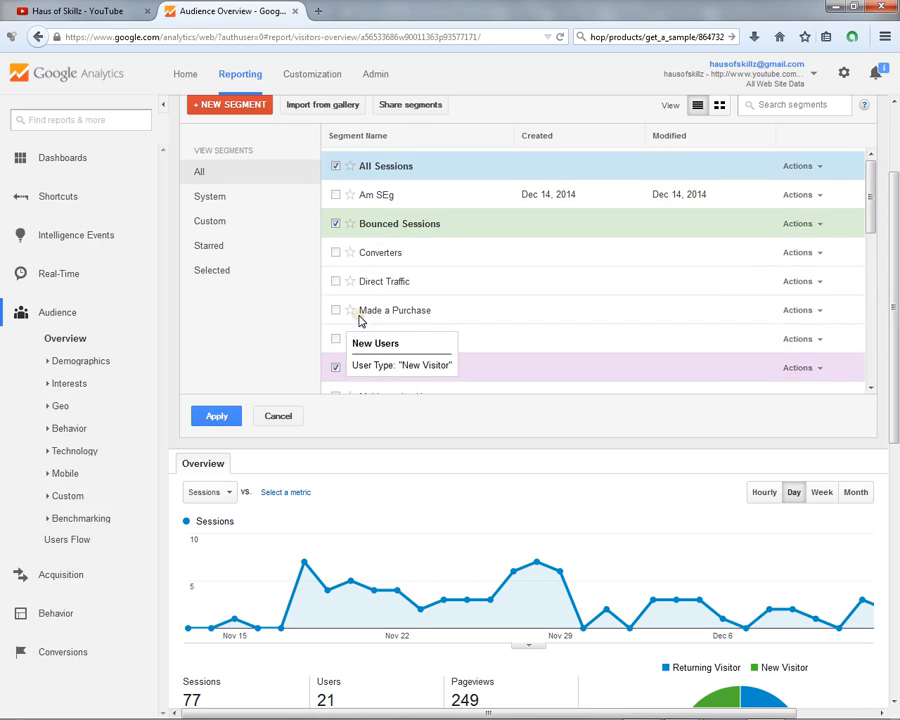
pyautogui.scroll(-5, 365, 340)
pyautogui.scroll(-3, 378, 365)
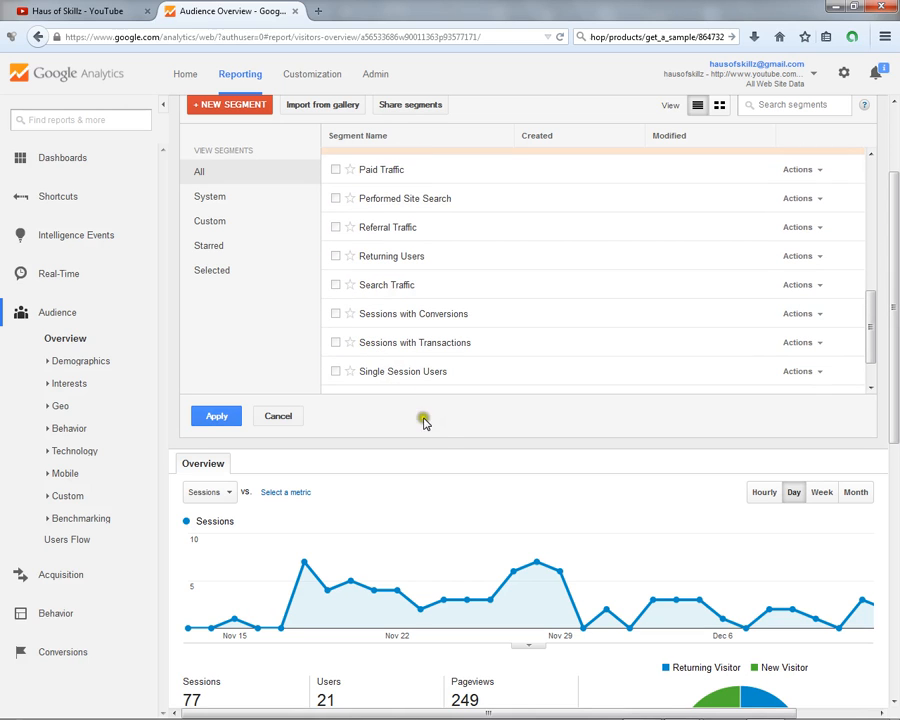
pyautogui.click(219, 424)
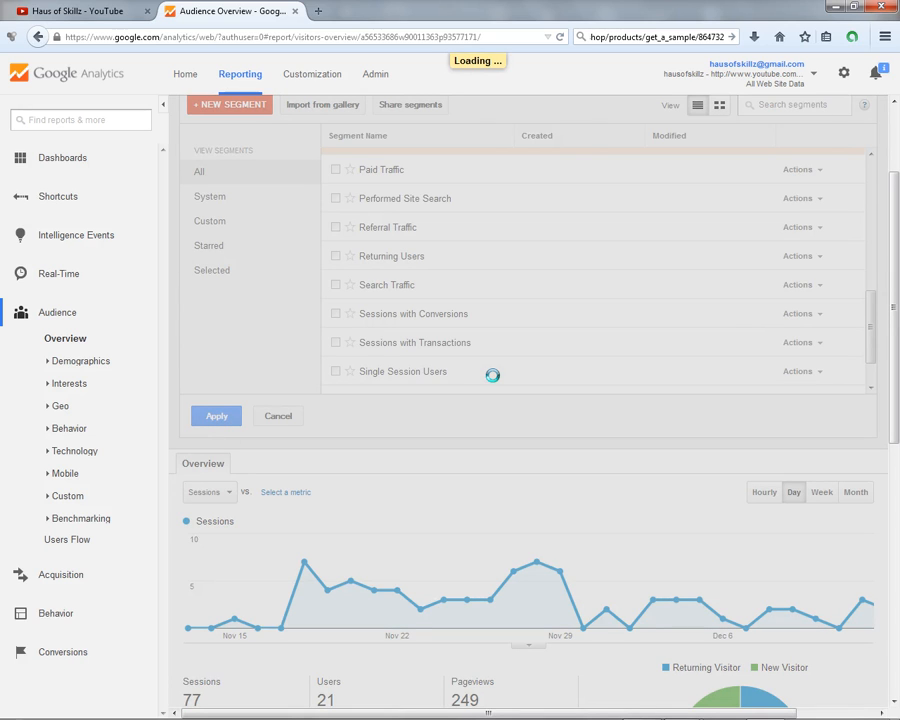
# Step: Compare the segments' daily sessions, metrics and new versus returning visitor charts, and dismiss the Windows color scheme prompt
pyautogui.scroll(-3, 492, 375)
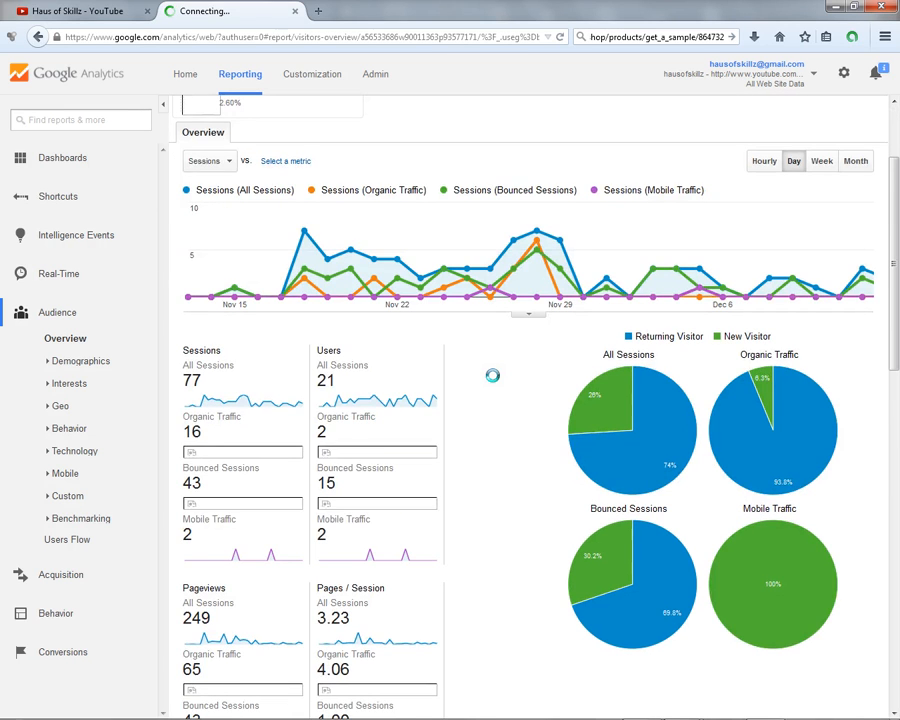
pyautogui.scroll(-4, 492, 375)
pyautogui.scroll(-1, 492, 375)
pyautogui.scroll(3, 492, 375)
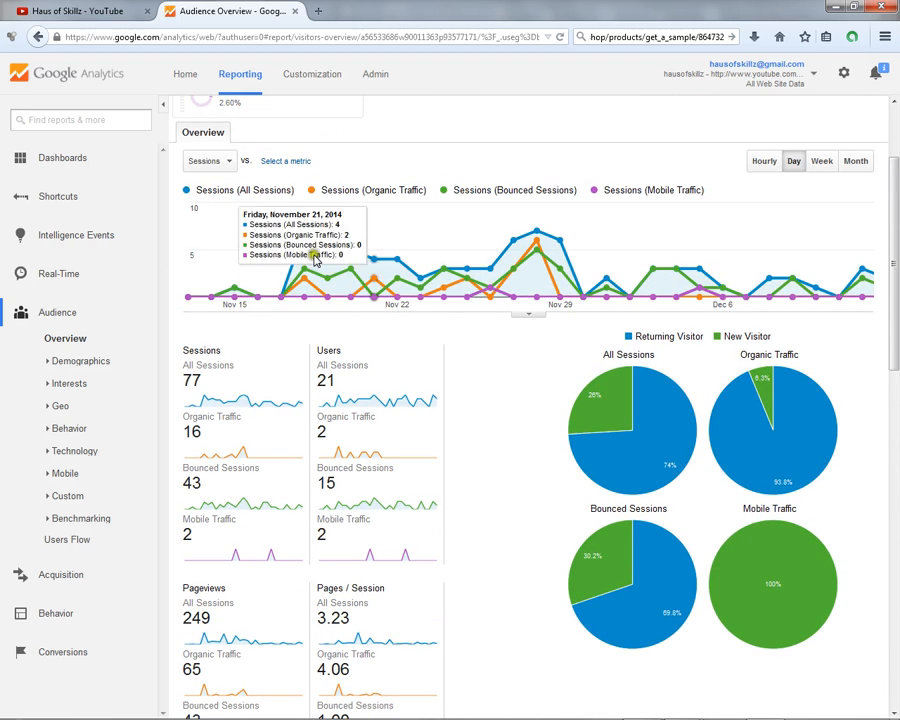
pyautogui.moveTo(297, 243)
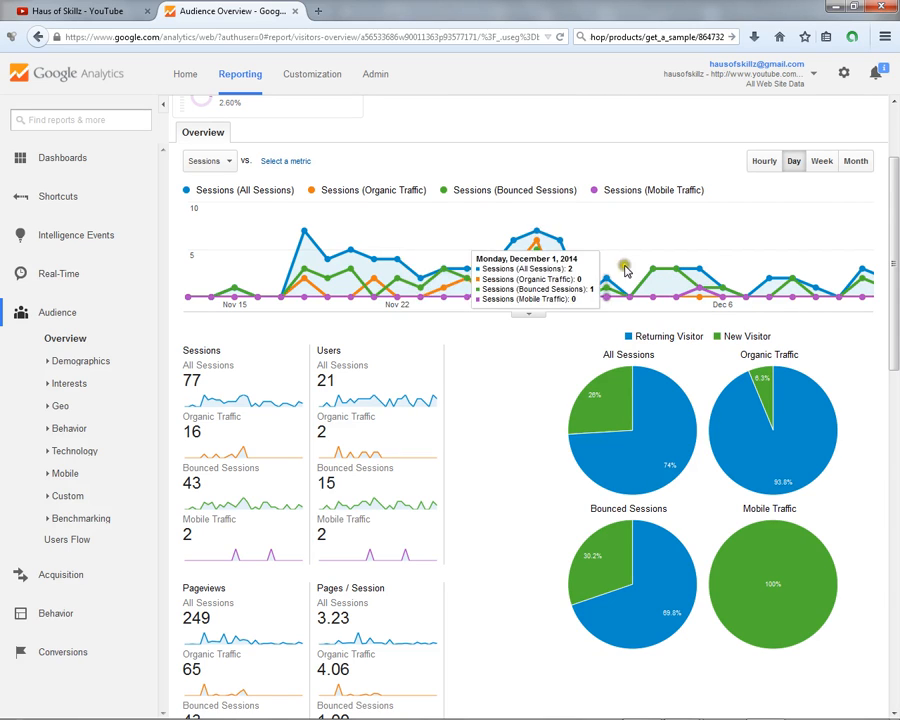
pyautogui.scroll(-3, 518, 382)
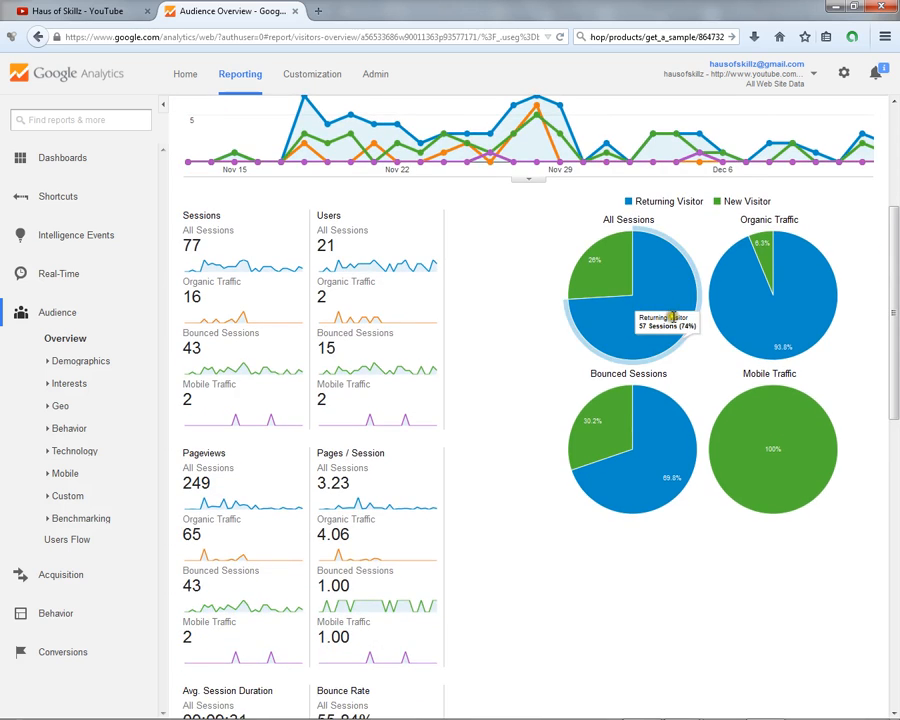
pyautogui.scroll(3, 630, 330)
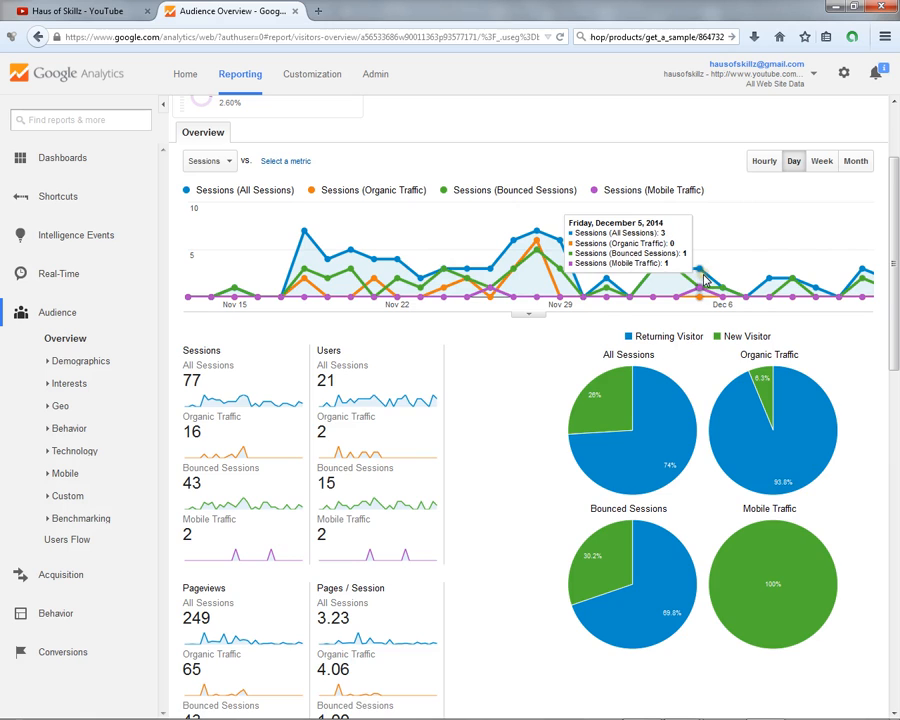
pyautogui.scroll(-2, 703, 281)
pyautogui.scroll(4, 703, 281)
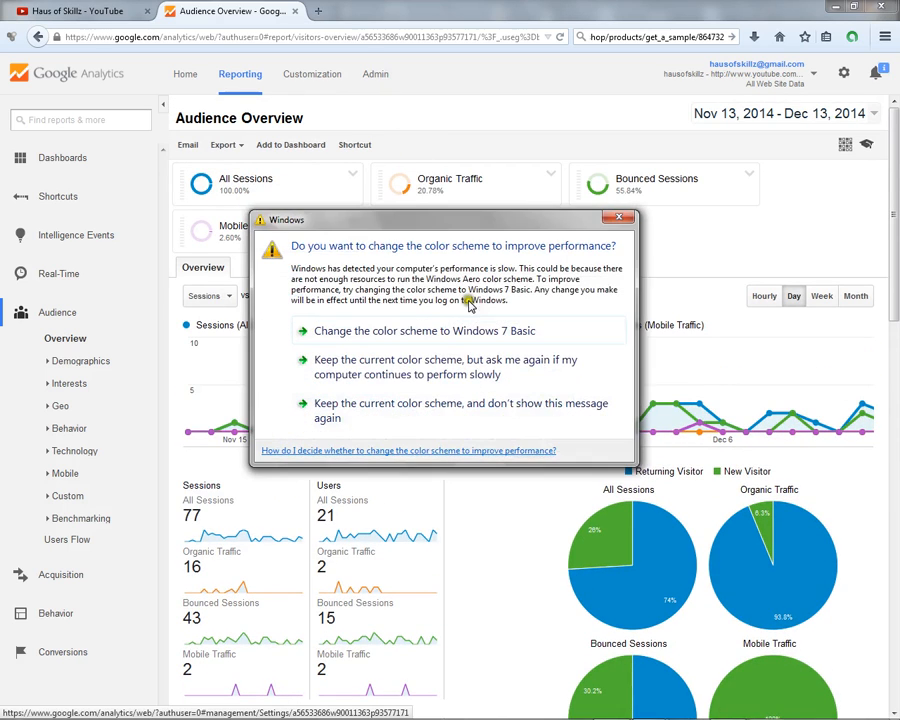
pyautogui.click(620, 217)
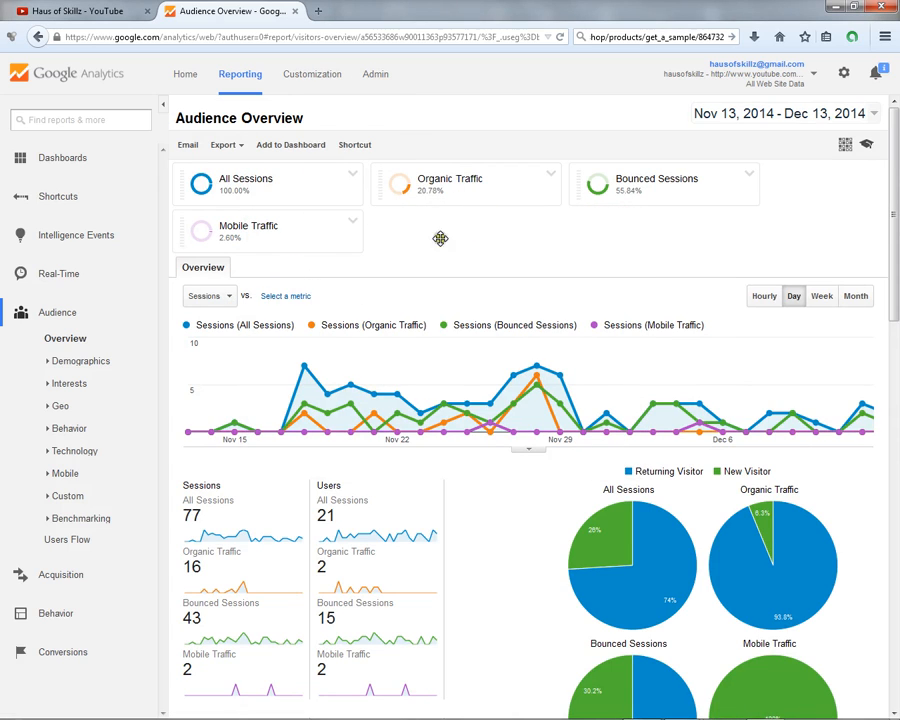
# Step: Start a new segment and look through its Technology and Traffic Sources criteria, including the operating system version match options
pyautogui.click(232, 188)
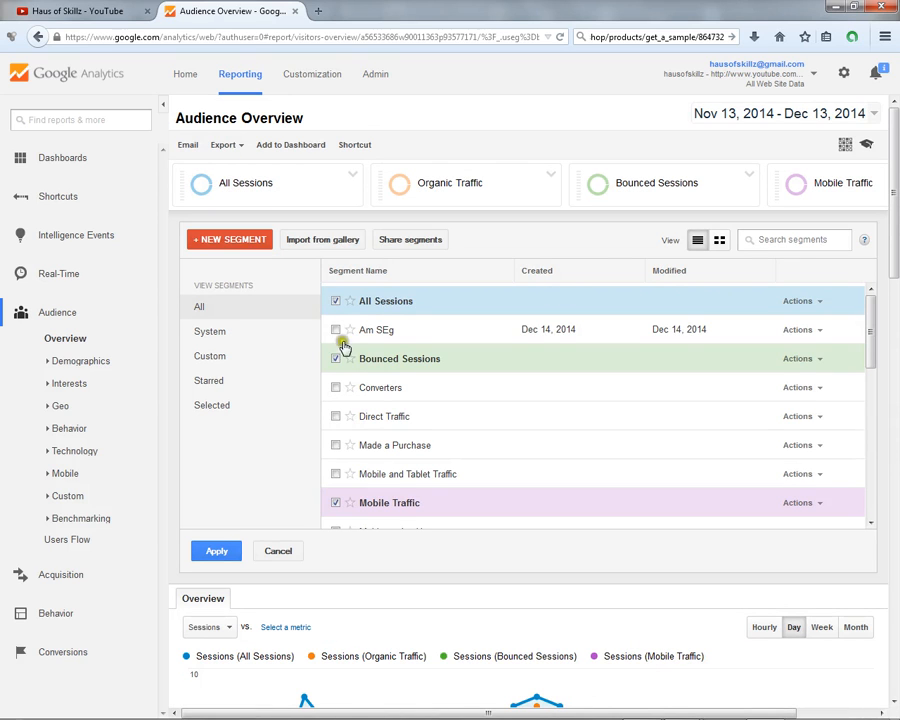
pyautogui.click(241, 242)
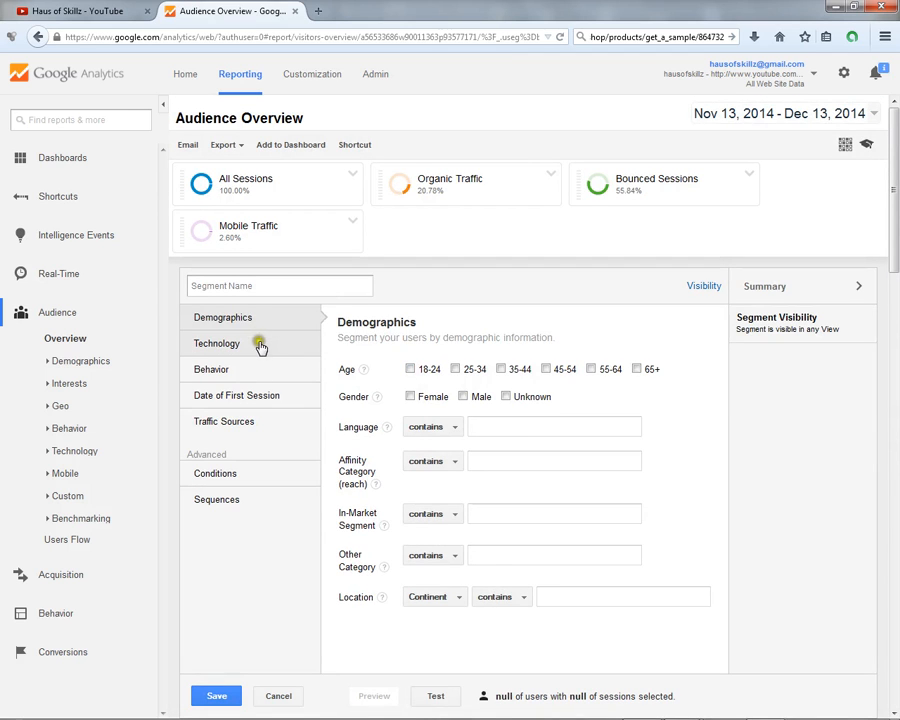
pyautogui.click(260, 345)
pyautogui.scroll(-1, 466, 380)
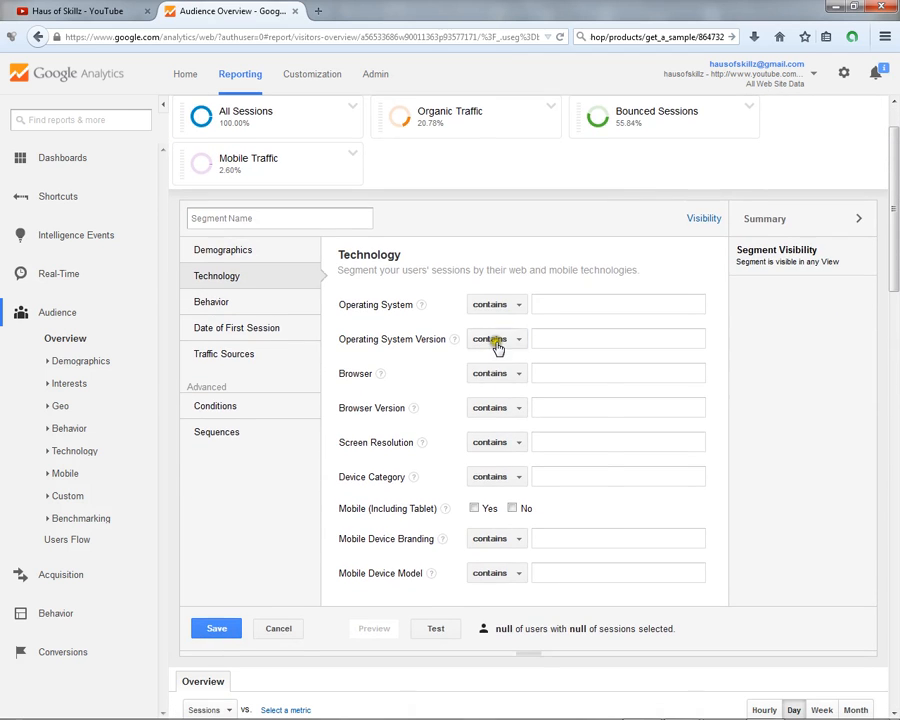
pyautogui.click(495, 342)
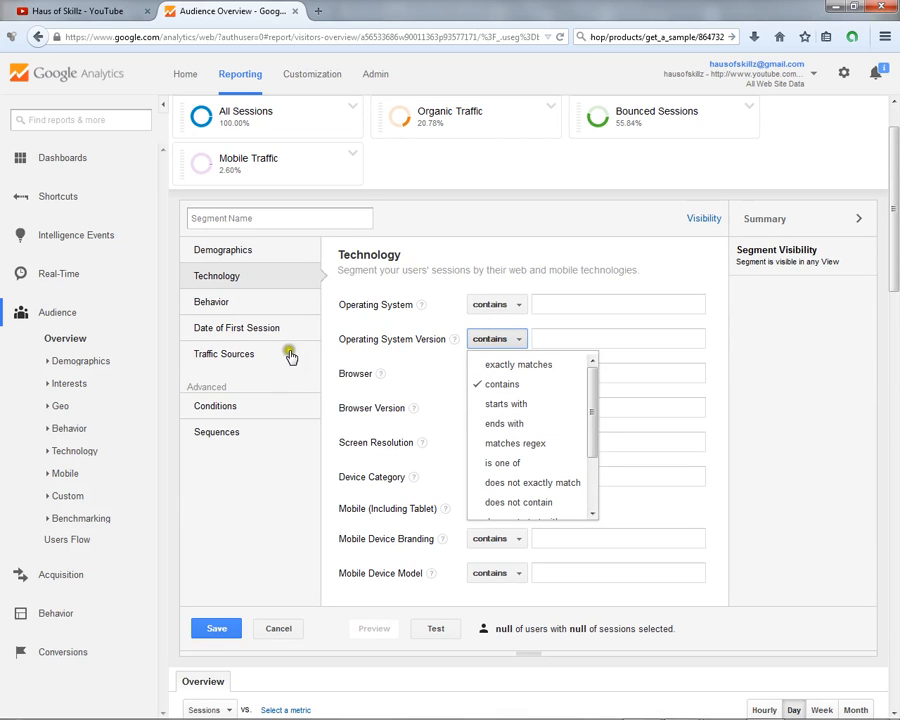
pyautogui.click(256, 358)
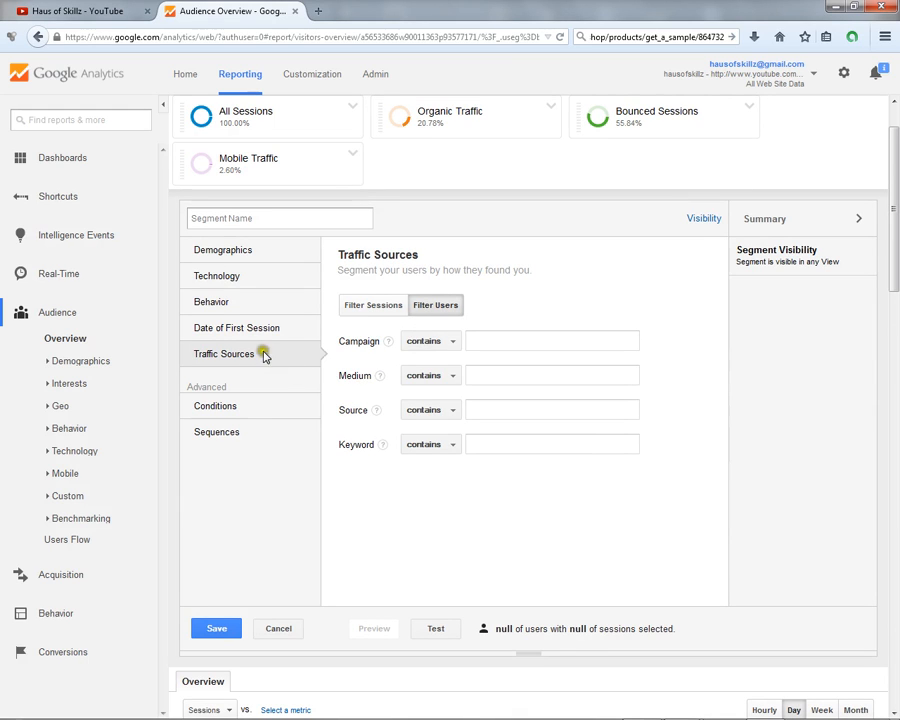
# Step: Limit the new segment's demographics to ages 18-24 and 25-34 and the gender Male
pyautogui.click(263, 259)
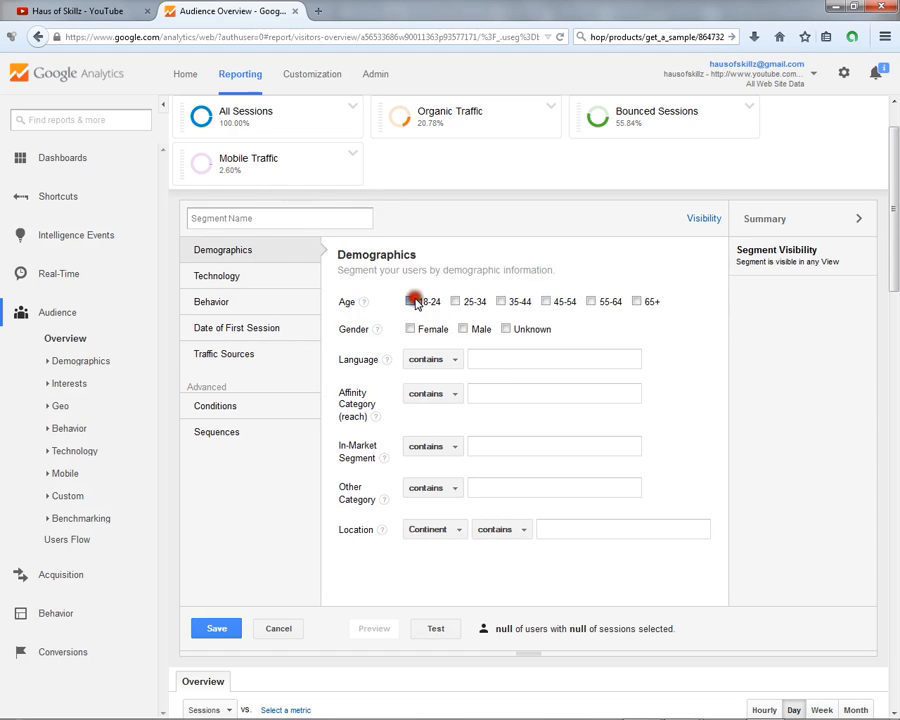
pyautogui.click(412, 302)
pyautogui.click(457, 302)
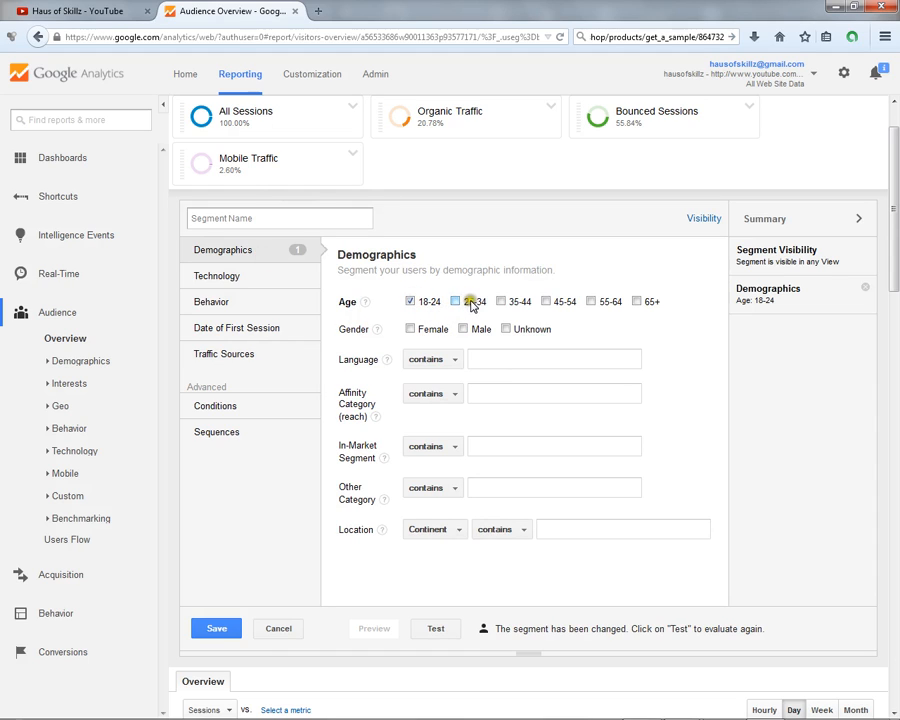
pyautogui.click(458, 302)
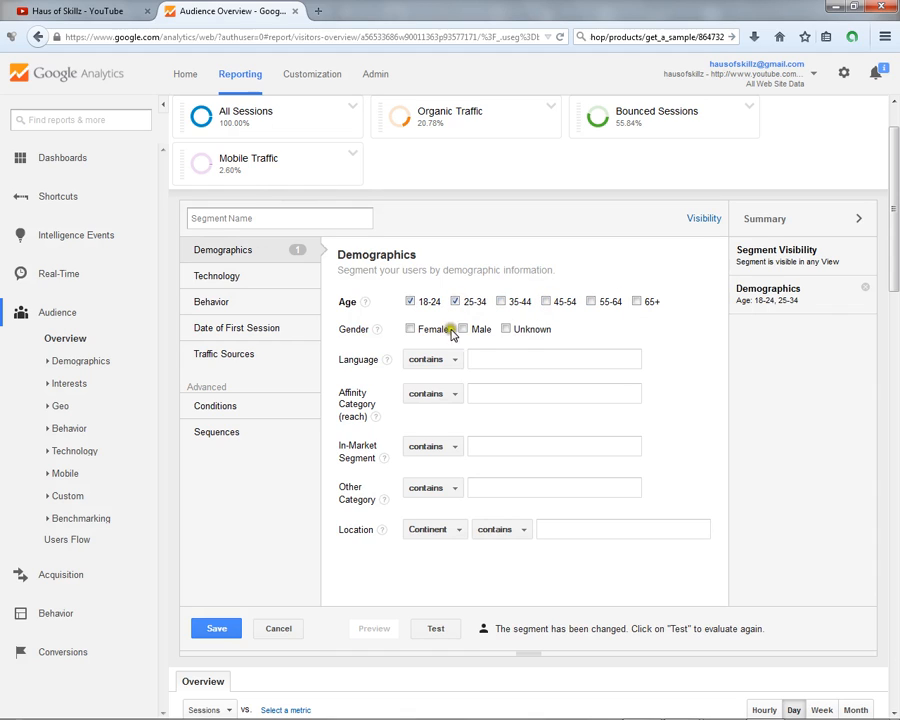
pyautogui.click(484, 358)
pyautogui.click(464, 328)
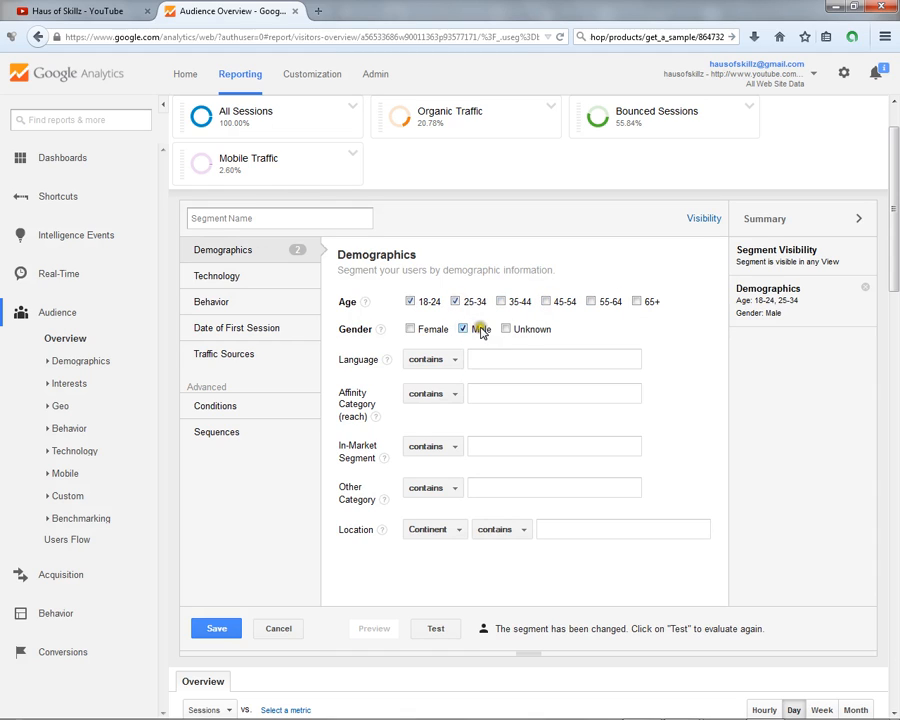
# Step: Cancel the new demographic segment and discard its unsaved changes
pyautogui.scroll(2, 337, 182)
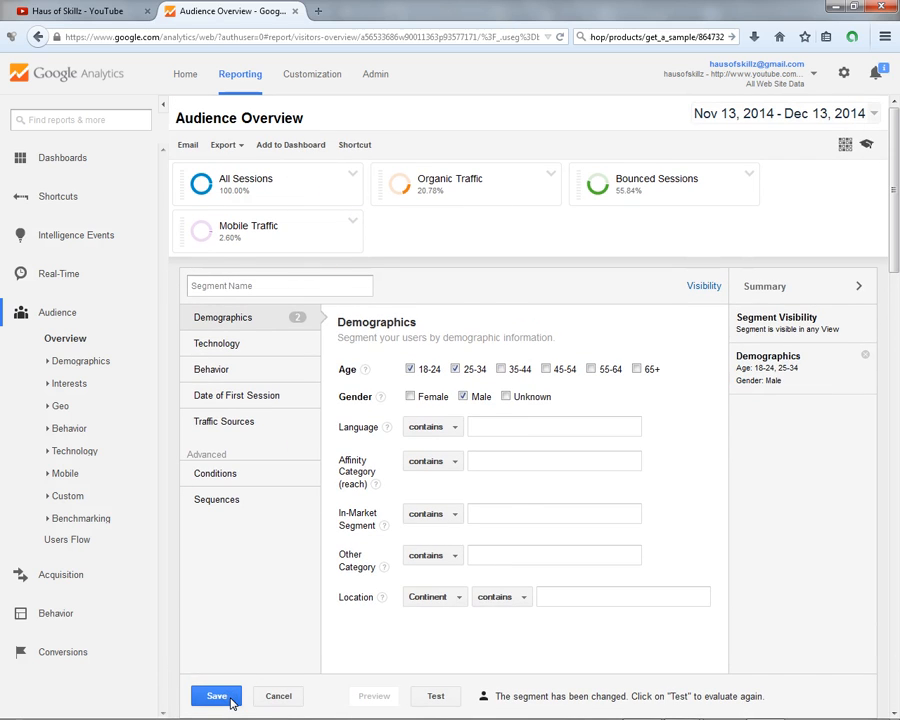
pyautogui.scroll(-2, 231, 700)
pyautogui.click(295, 597)
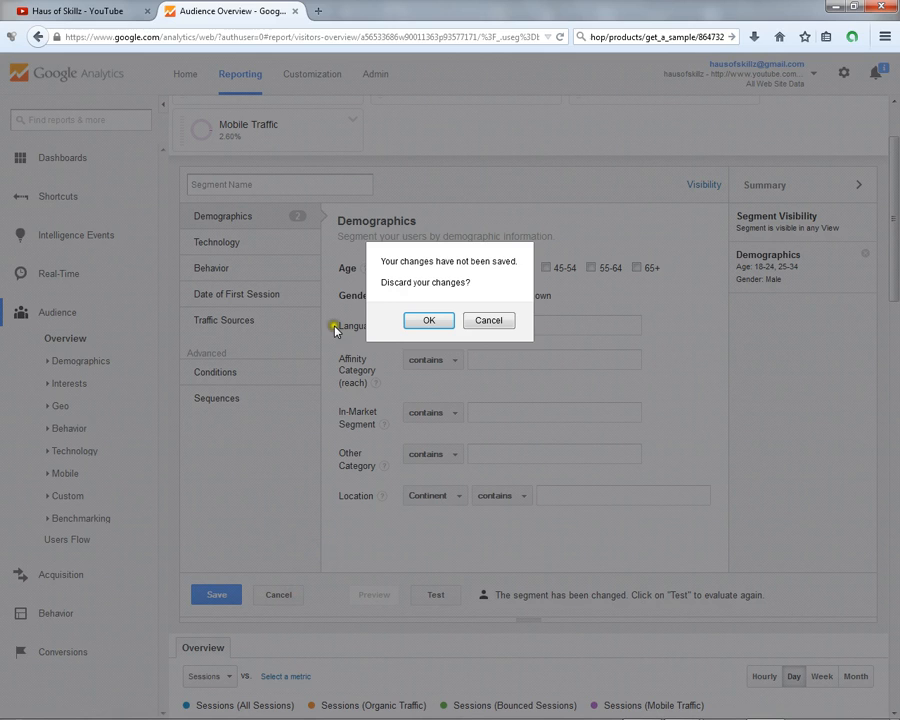
pyautogui.click(434, 326)
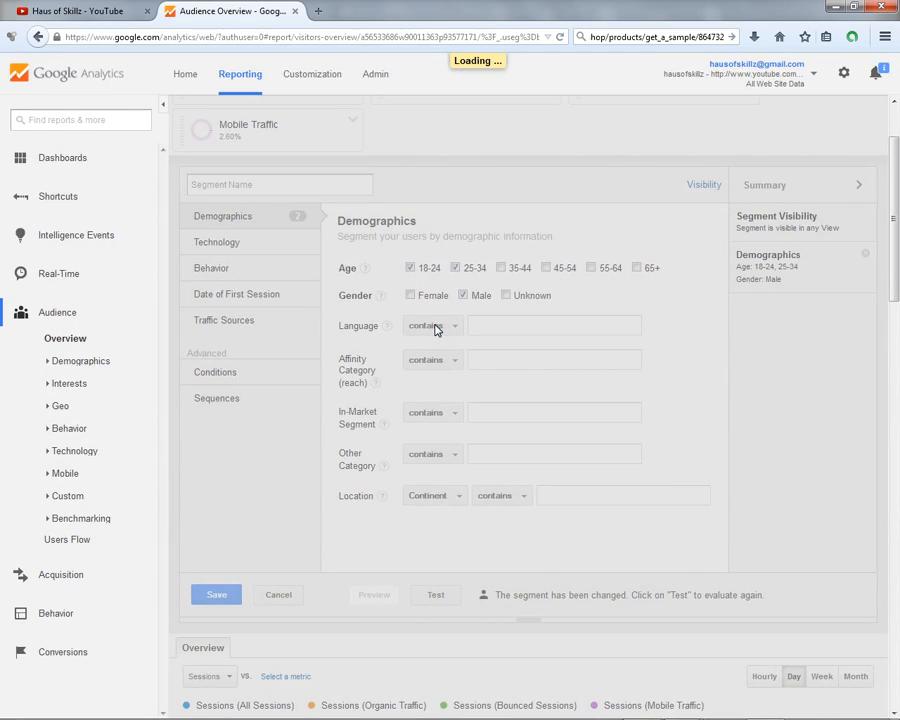
pyautogui.scroll(1, 329, 180)
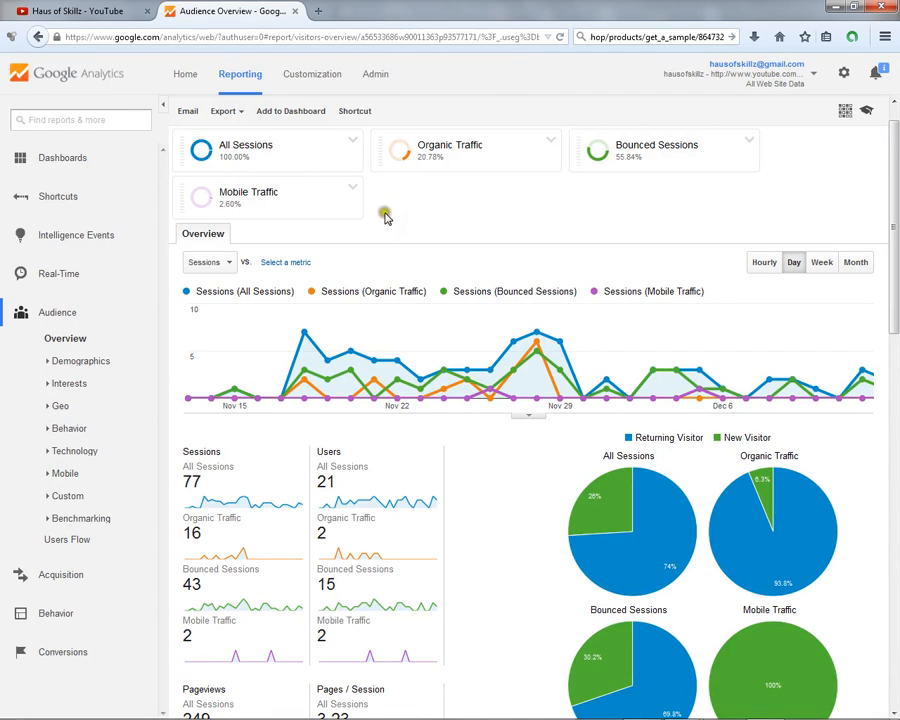
# Step: Replace Bounced Sessions with the Am SEg segment in the comparison and apply the selection to the report
pyautogui.click(300, 162)
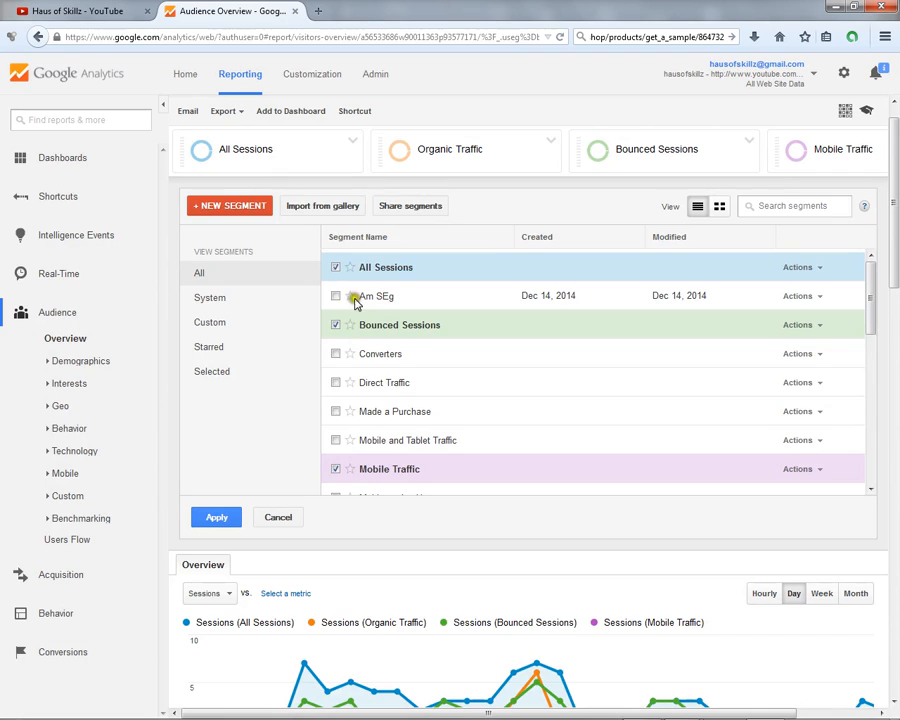
pyautogui.moveTo(336, 300)
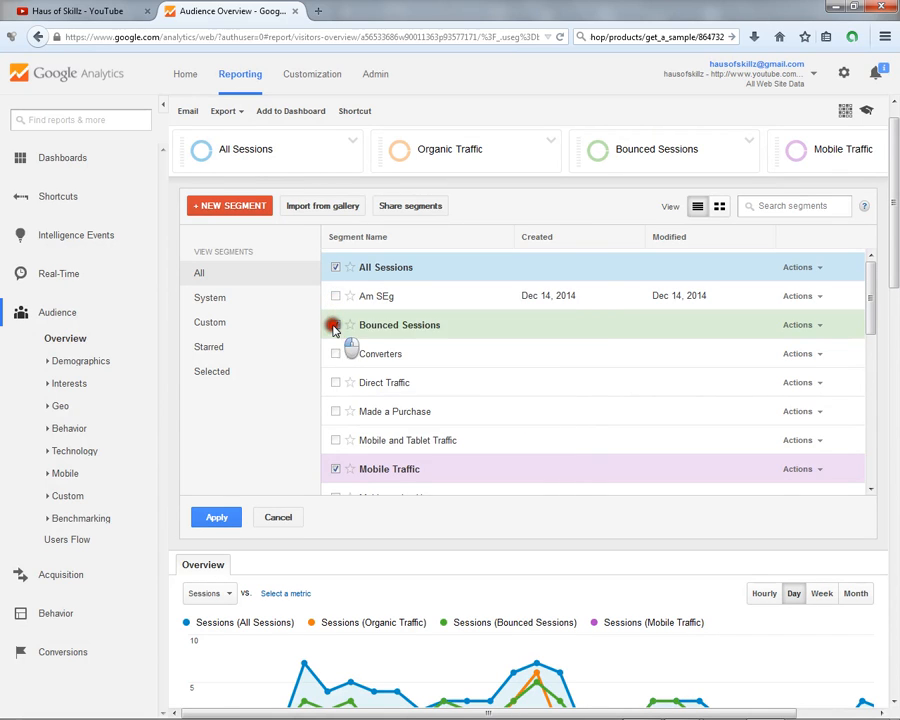
pyautogui.click(335, 324)
pyautogui.click(335, 296)
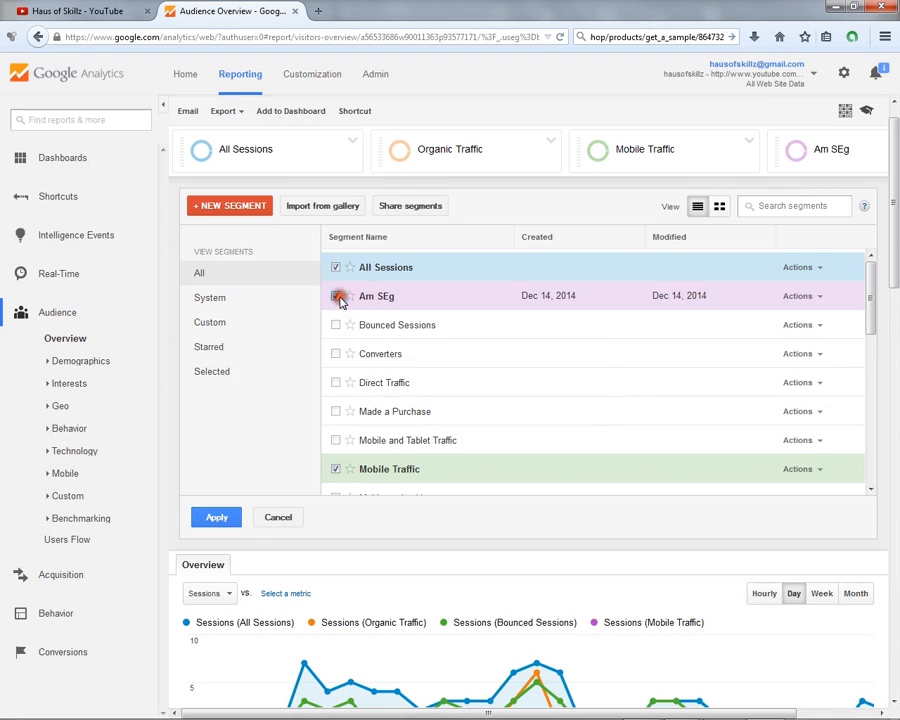
pyautogui.click(230, 519)
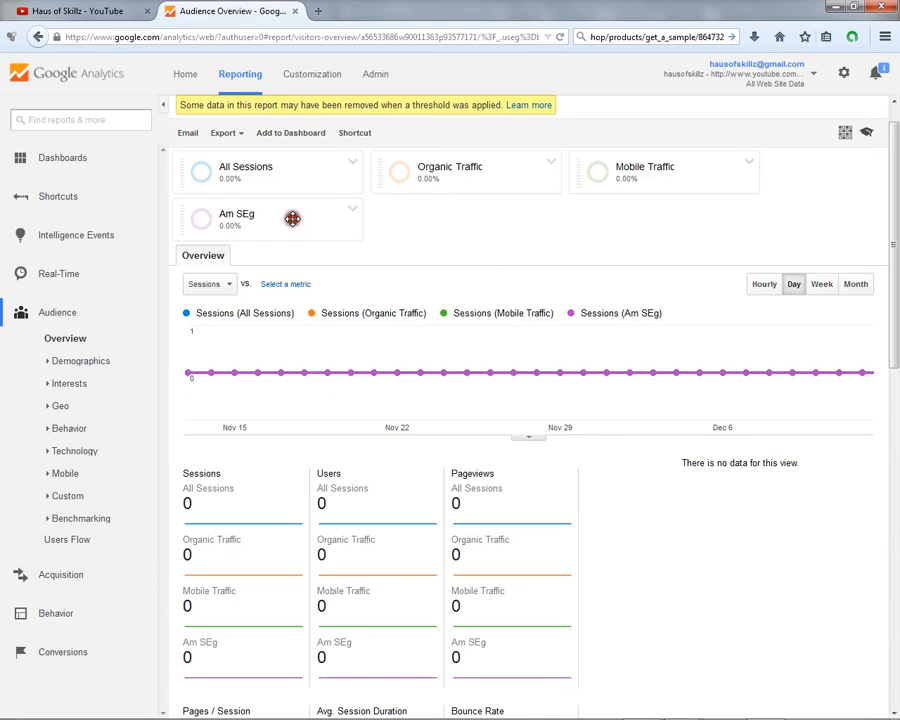
# Step: Check the Am SEg entry in the segment list, close the list unchanged, and review the segments' session chart and metrics
pyautogui.click(292, 218)
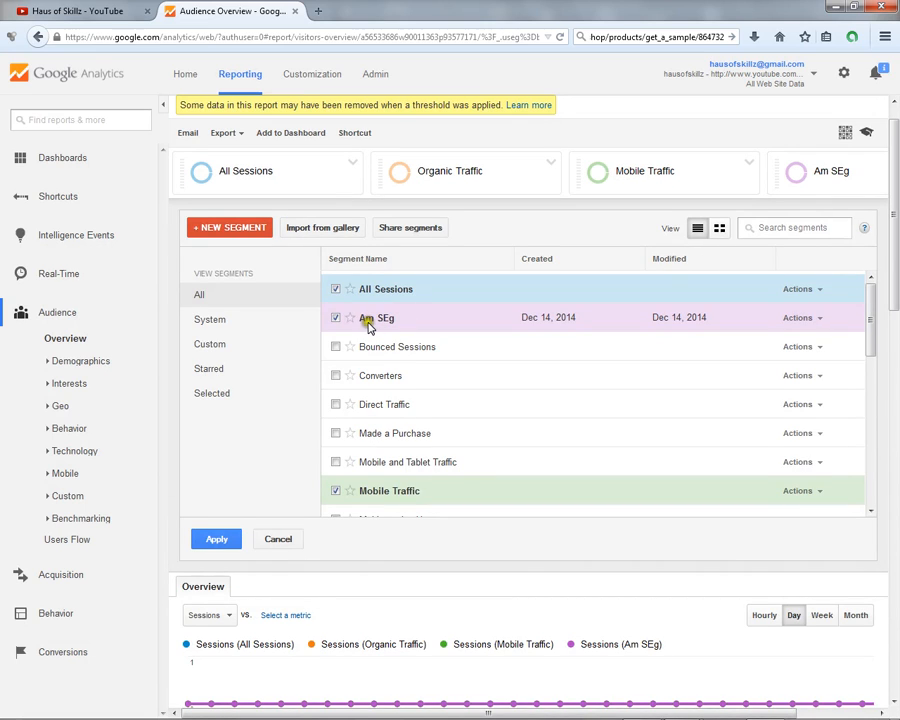
pyautogui.moveTo(365, 331)
pyautogui.click(277, 539)
pyautogui.scroll(-2, 277, 540)
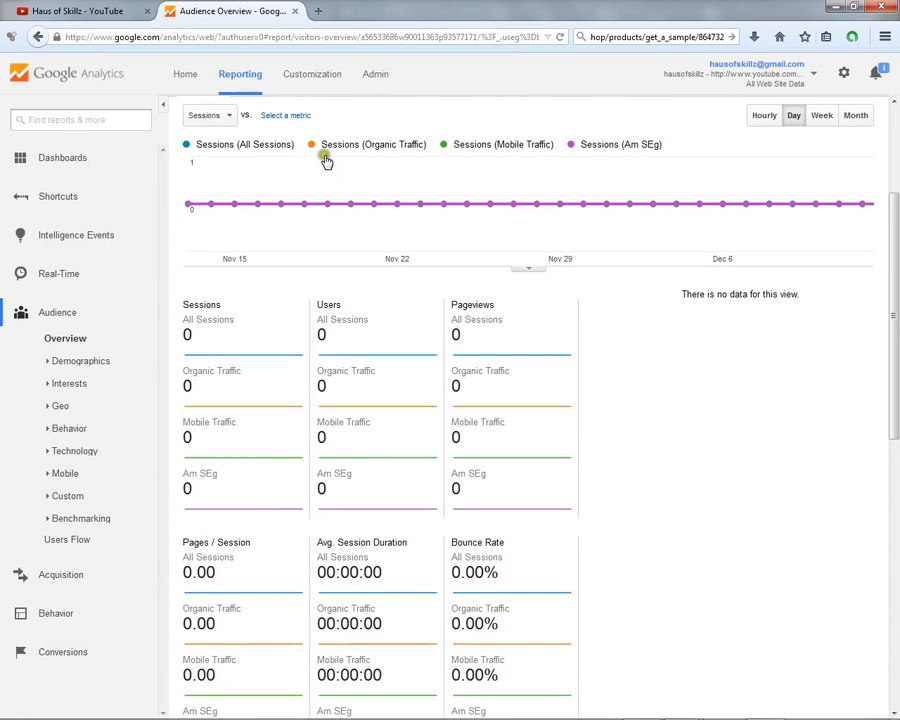
pyautogui.scroll(1, 495, 458)
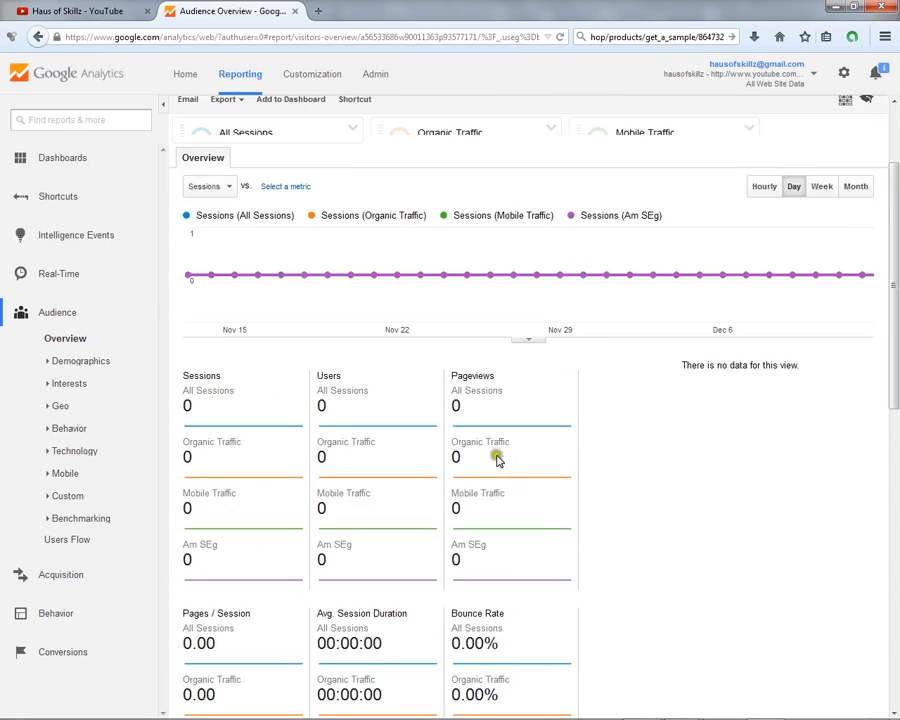
pyautogui.scroll(-3, 420, 566)
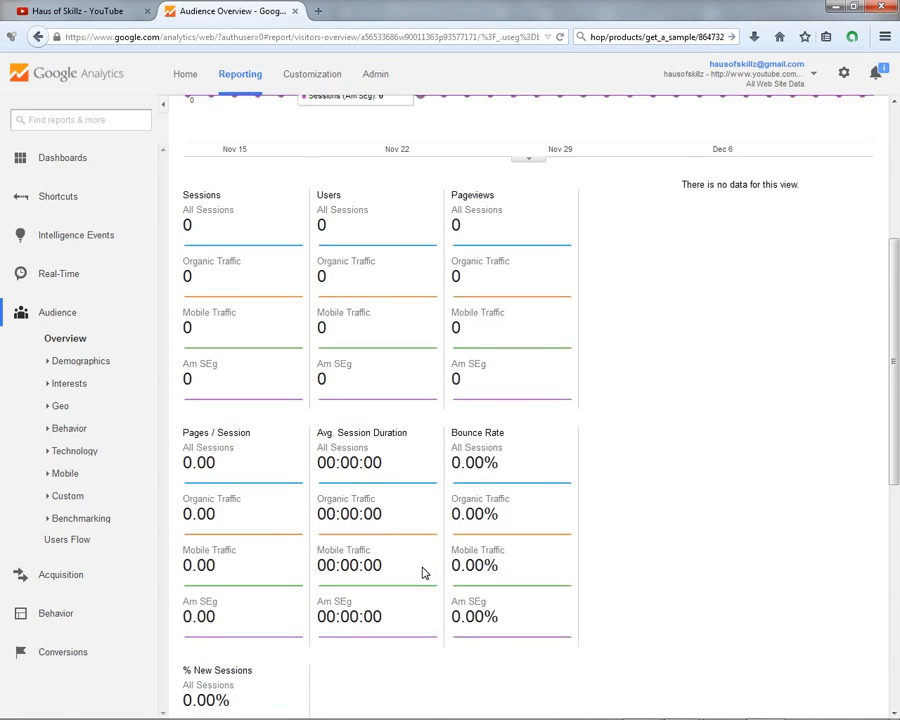
pyautogui.scroll(5, 422, 572)
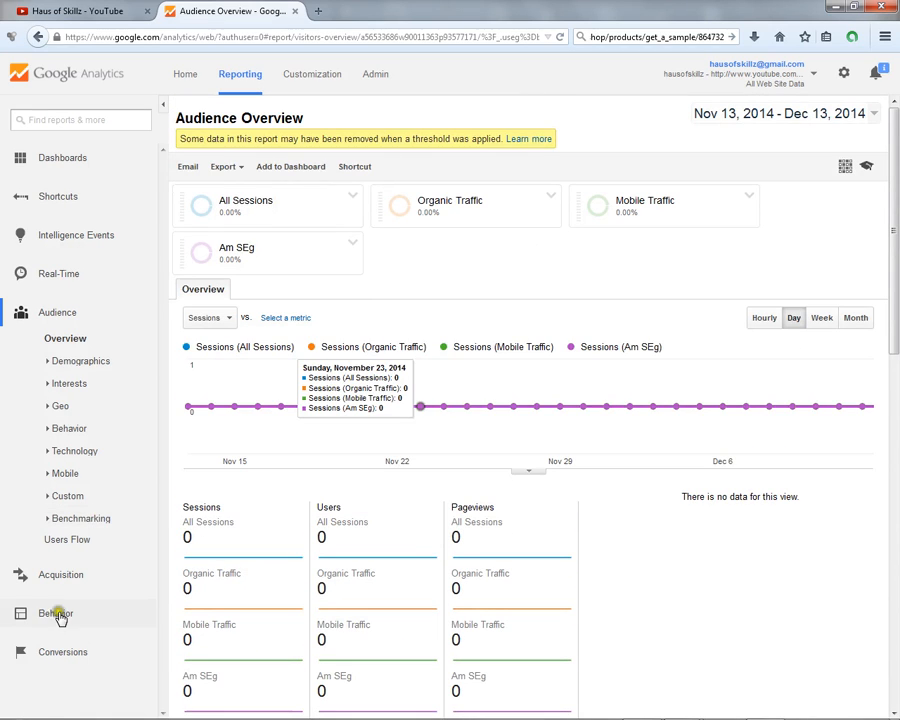
# Step: Expand the Behavior section of the report navigation and look over its available reports
pyautogui.click(56, 614)
pyautogui.scroll(-3, 60, 624)
pyautogui.scroll(3, 66, 562)
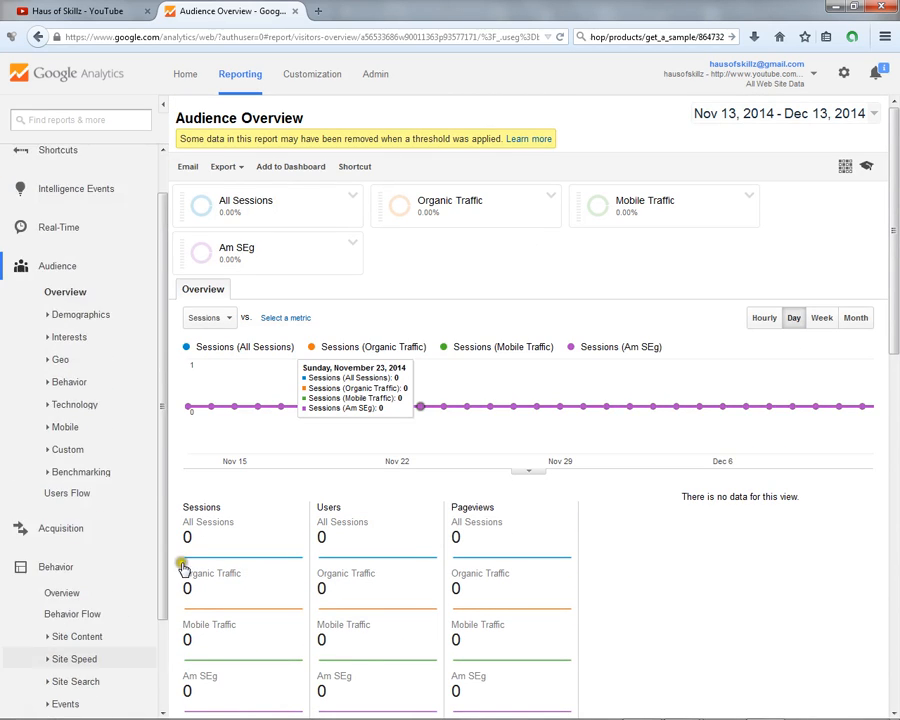
# Step: Remove the Am SEg and Mobile Traffic segments from the comparison and apply the selection to the report
pyautogui.click(275, 212)
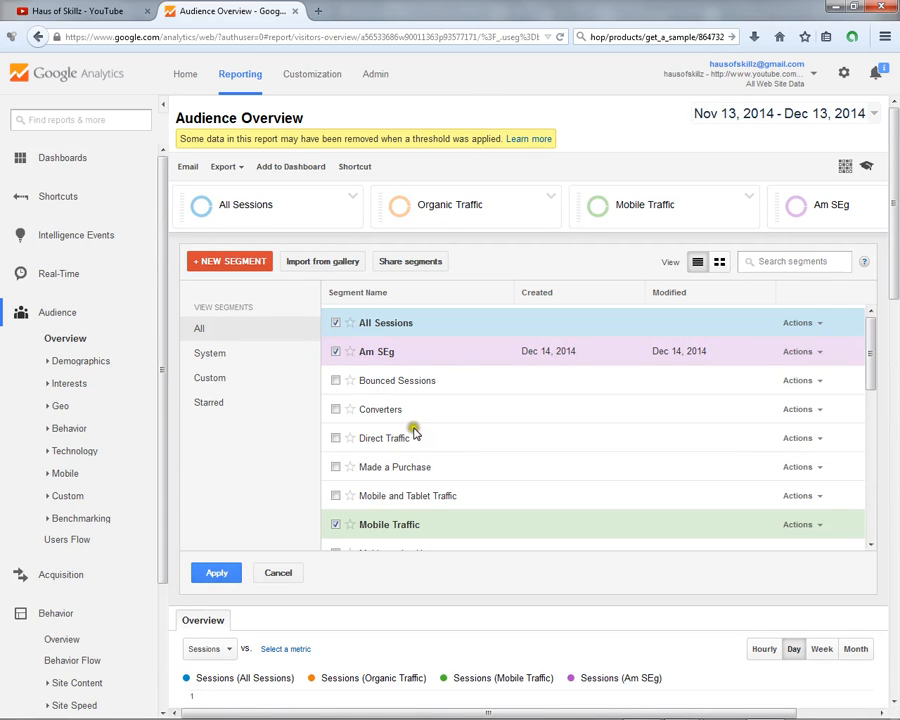
pyautogui.click(336, 350)
pyautogui.click(334, 524)
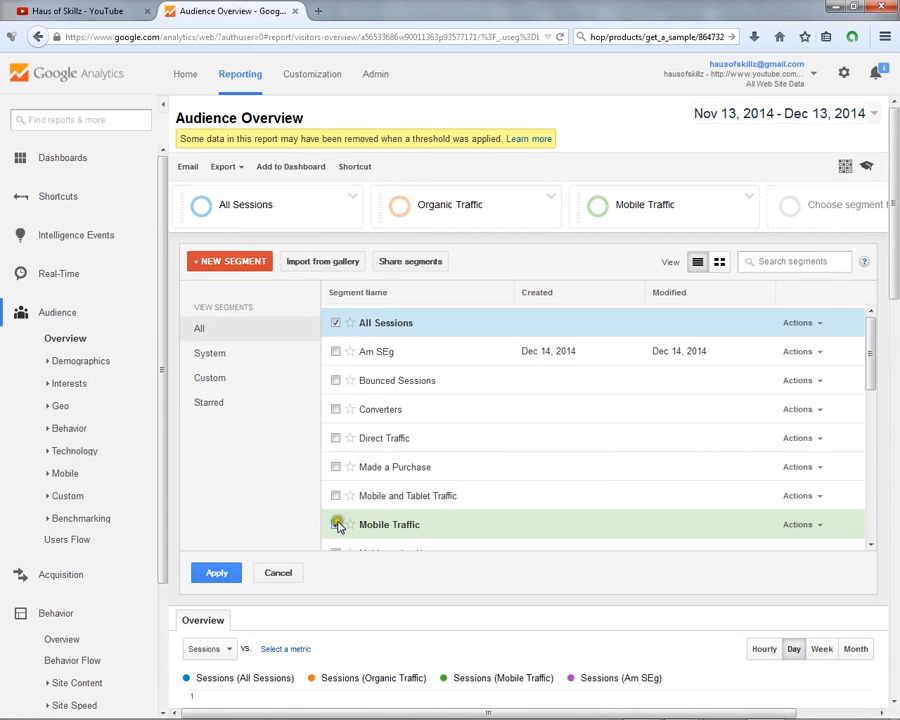
pyautogui.click(220, 573)
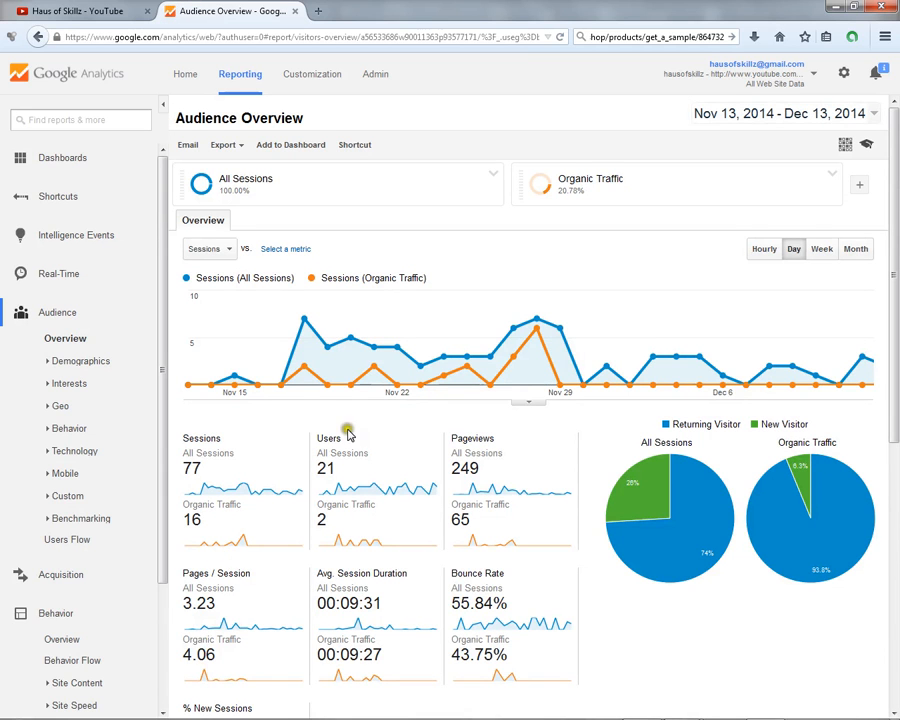
# Step: Open the Behavior Overview report and examine the daily pageviews and page metrics for all sessions and organic traffic
pyautogui.scroll(-3, 382, 362)
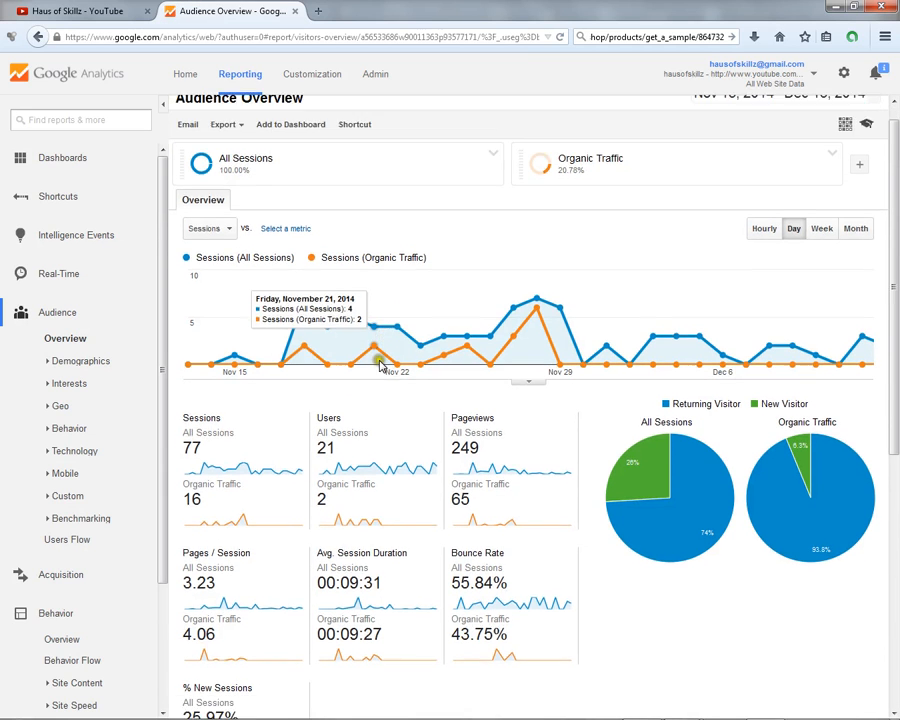
pyautogui.moveTo(161, 250); pyautogui.dragTo(165, 447)
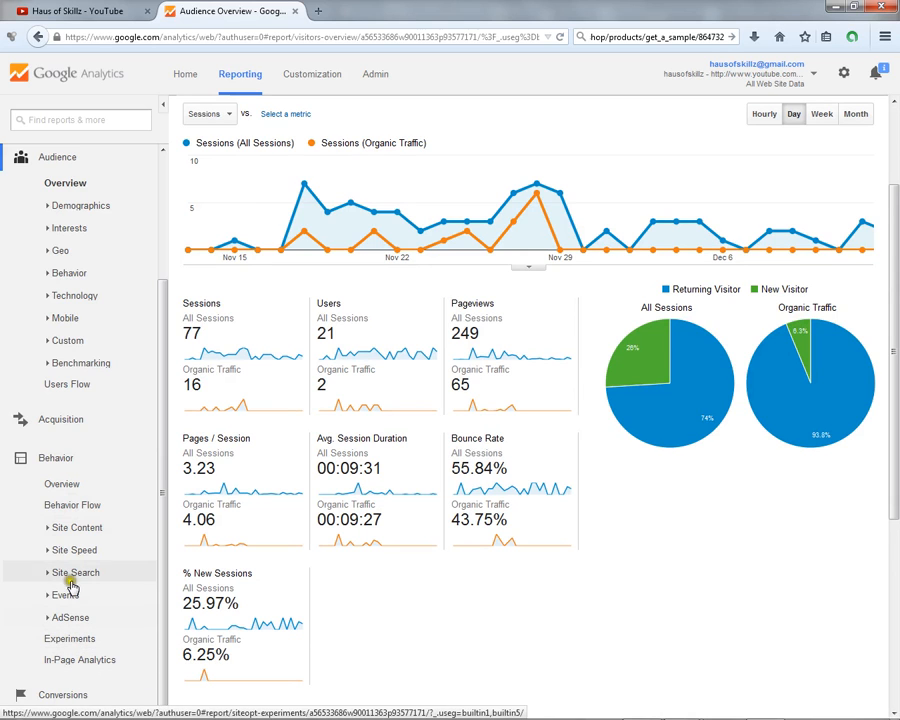
pyautogui.click(63, 485)
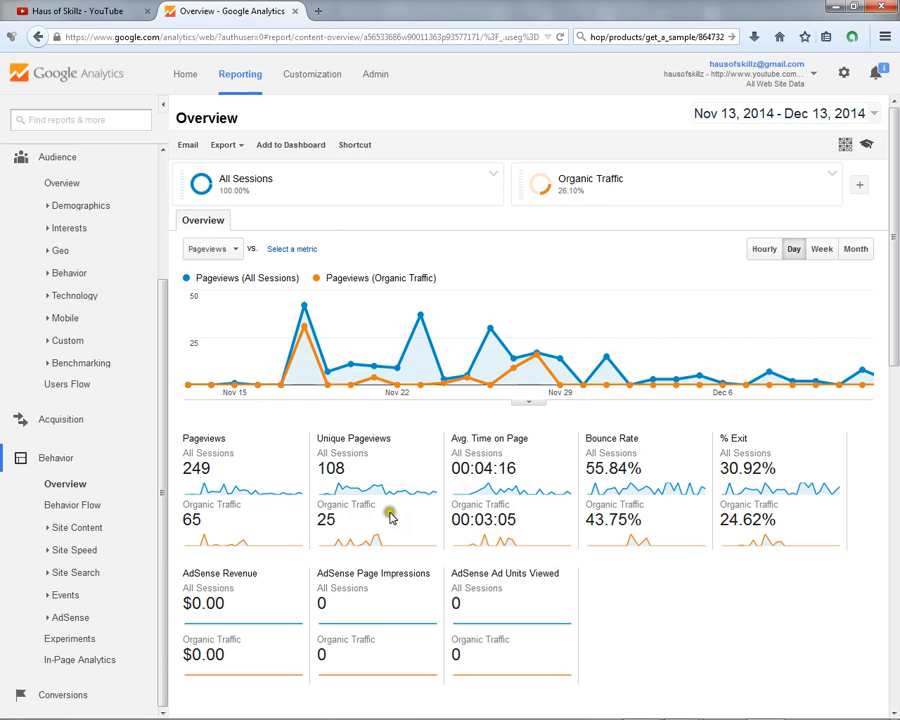
pyautogui.moveTo(296, 307)
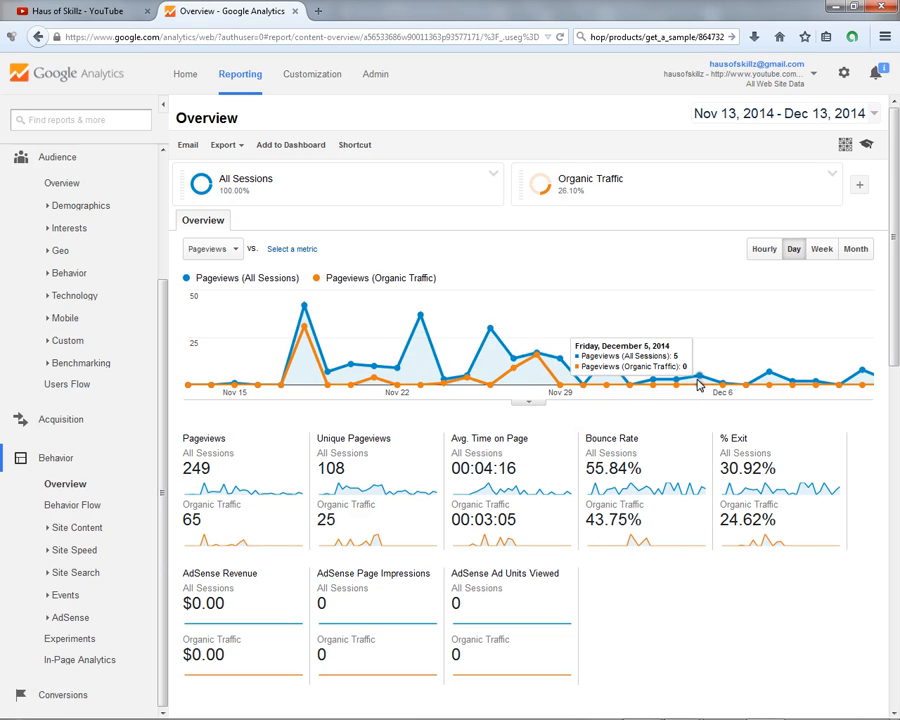
# Step: Return to the Audience Overview report and review its daily sessions, metrics and new versus returning visitor charts
pyautogui.scroll(5, 120, 215)
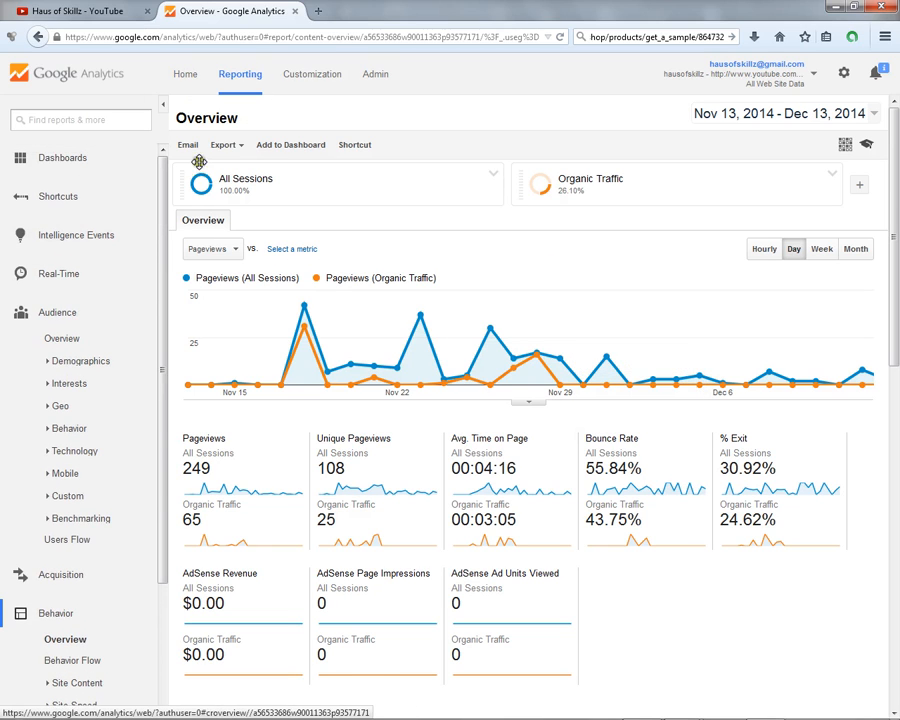
pyautogui.click(80, 318)
pyautogui.click(42, 393)
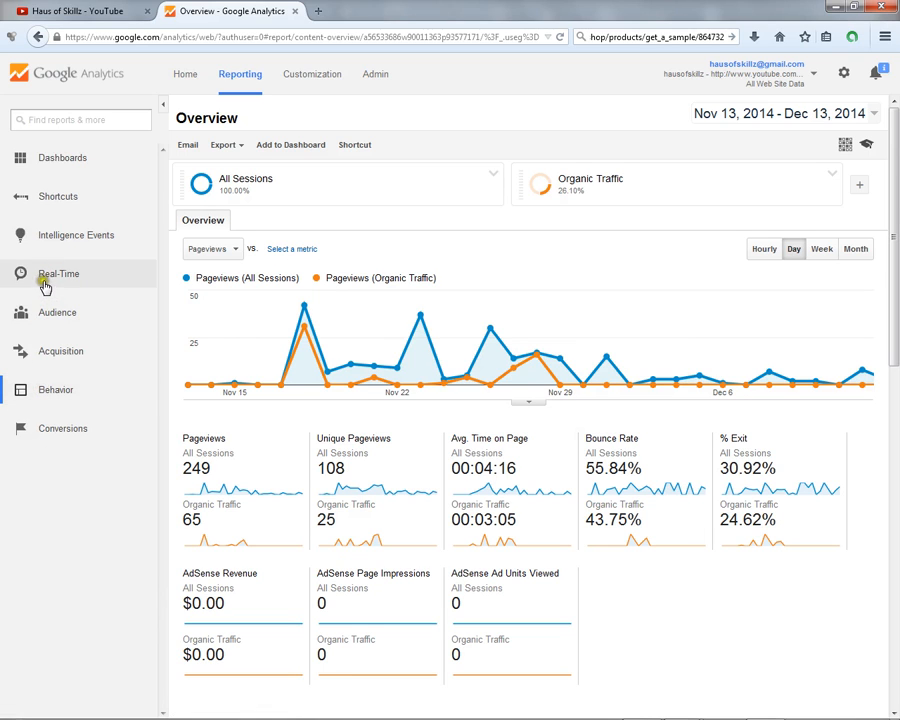
pyautogui.click(67, 311)
pyautogui.click(73, 339)
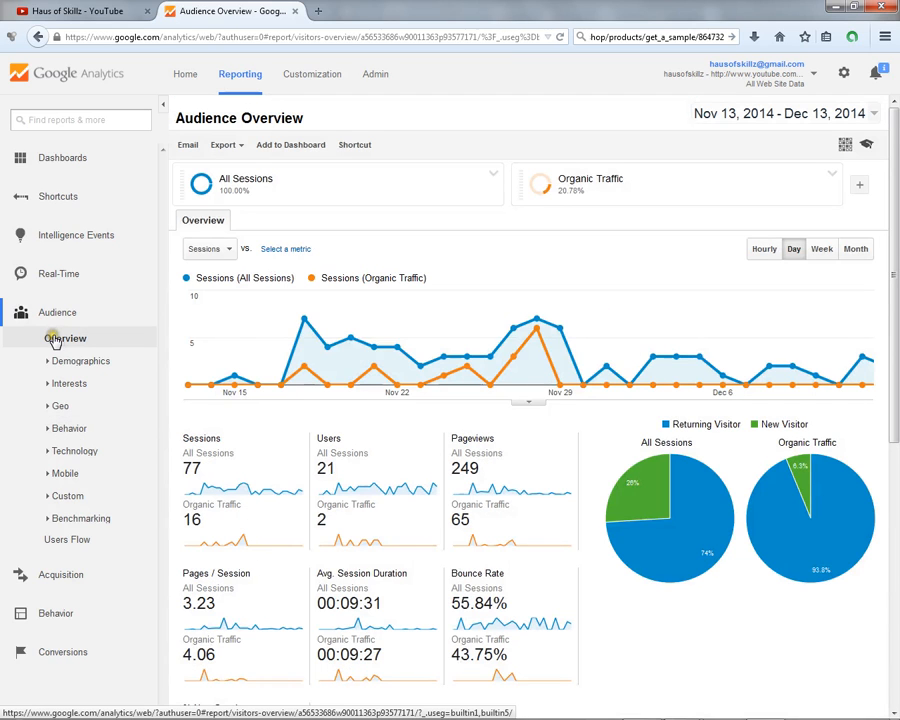
pyautogui.scroll(-1, 540, 300)
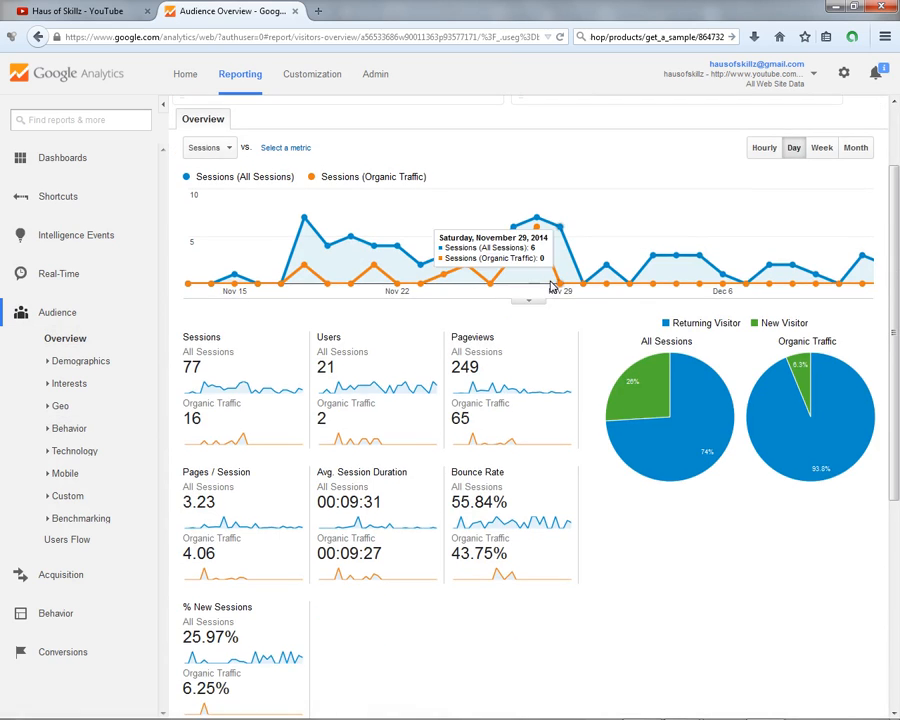
pyautogui.scroll(-1, 550, 287)
pyautogui.scroll(2, 550, 287)
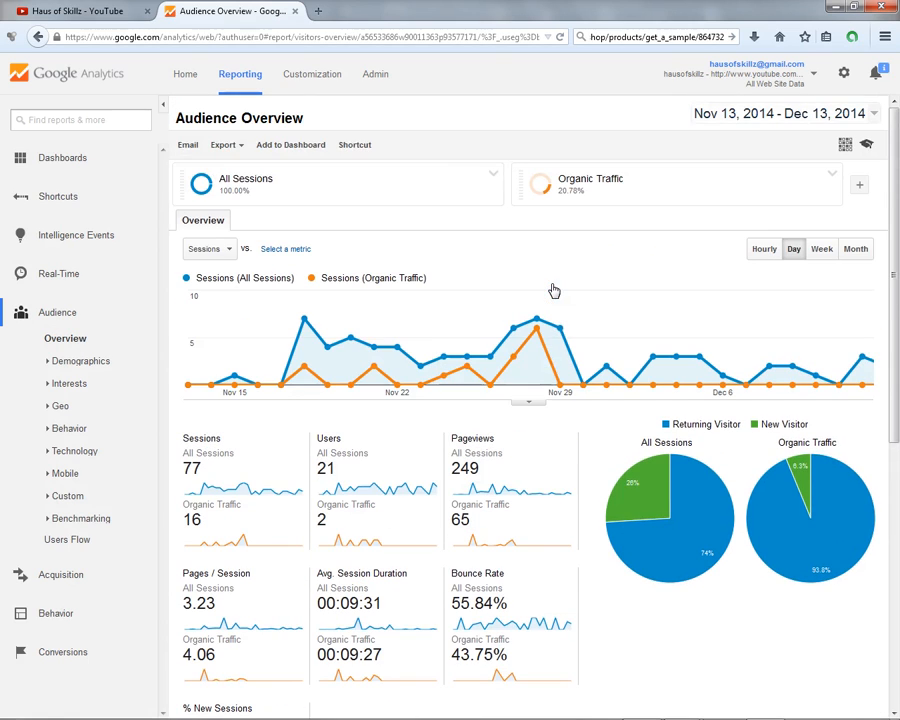
# Step: Switch to the tumbler property in the account administration and open its Audience Overview report
pyautogui.click(371, 84)
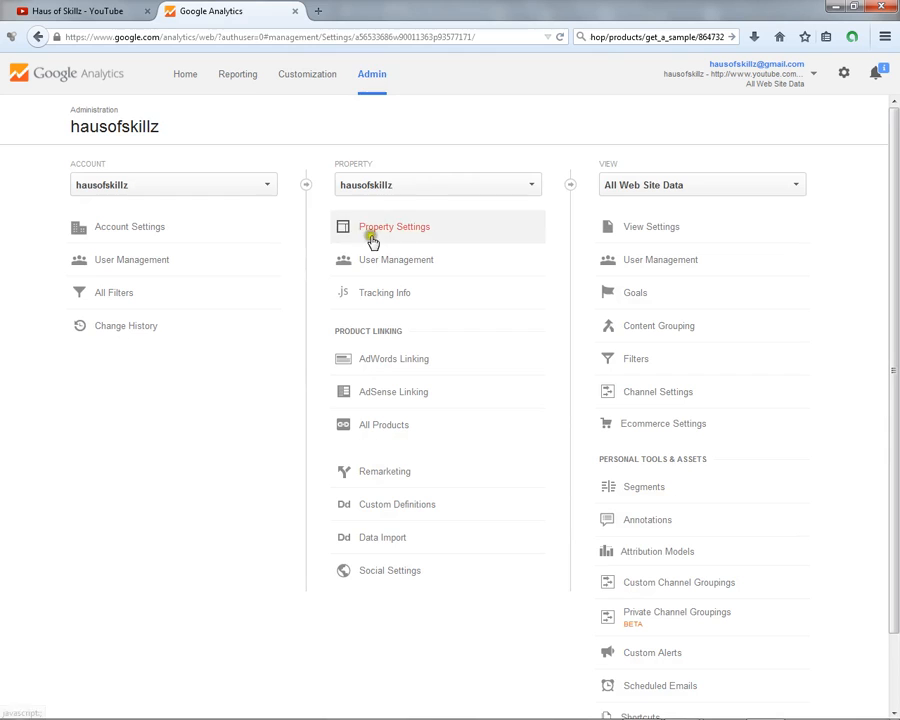
pyautogui.click(373, 178)
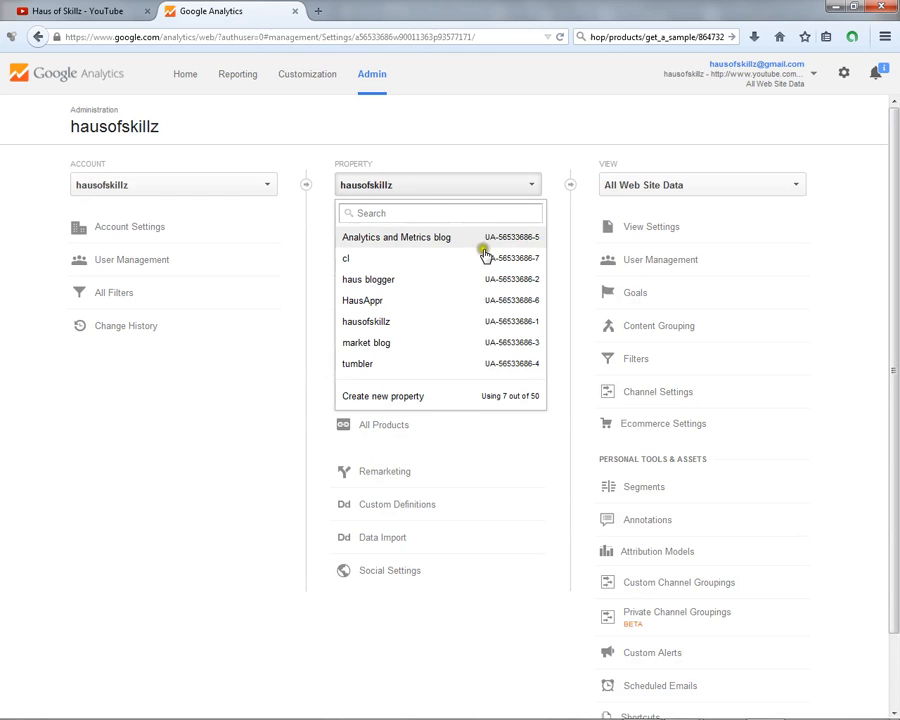
pyautogui.click(404, 363)
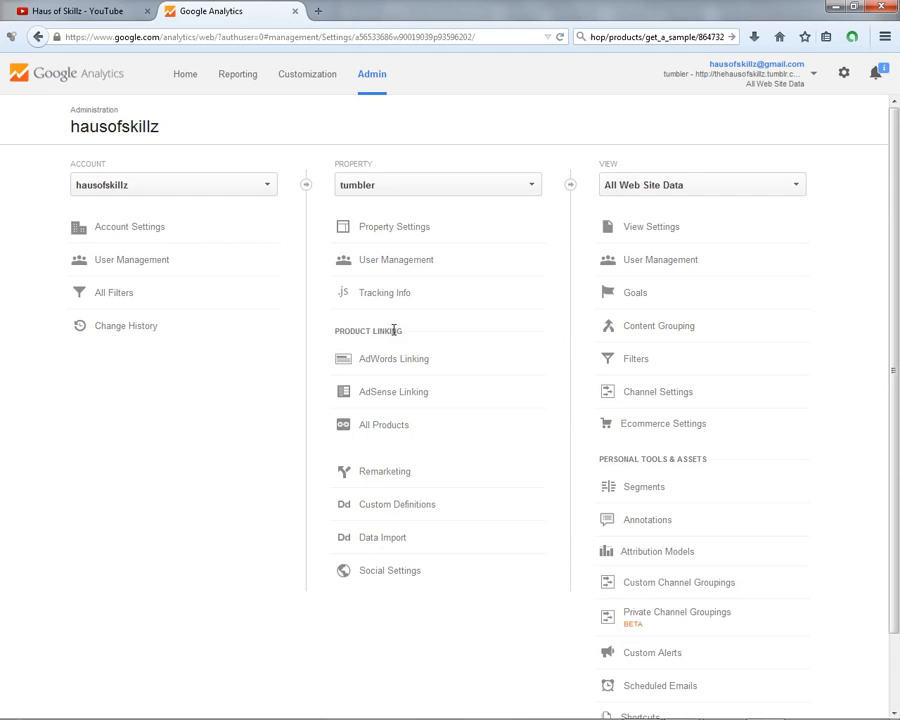
pyautogui.click(226, 74)
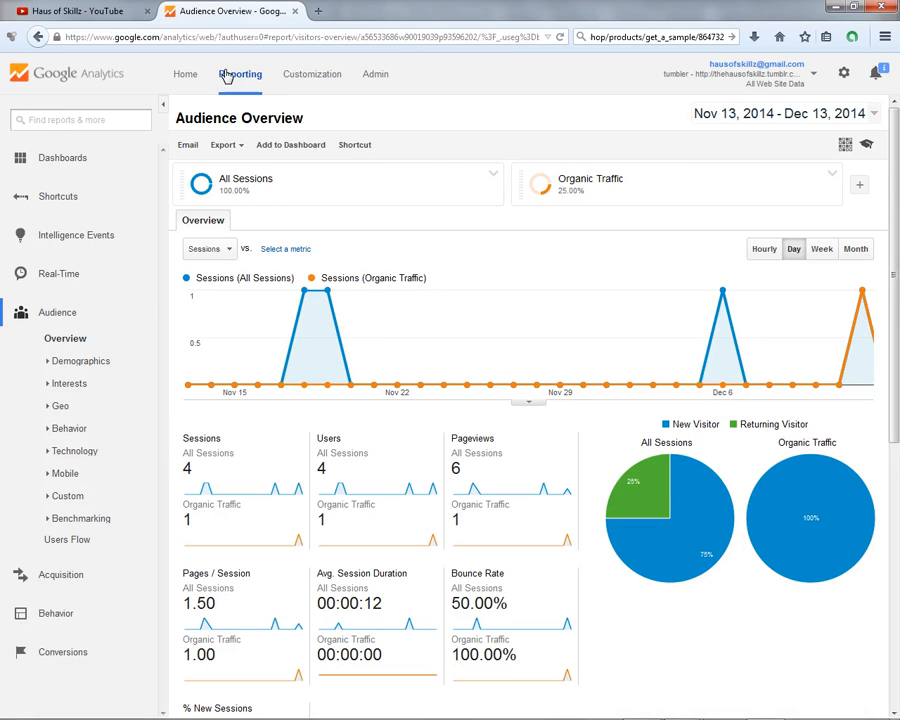
# Step: Review the tumbler property's audience metrics and its breakdown of sessions by city
pyautogui.scroll(-5, 512, 275)
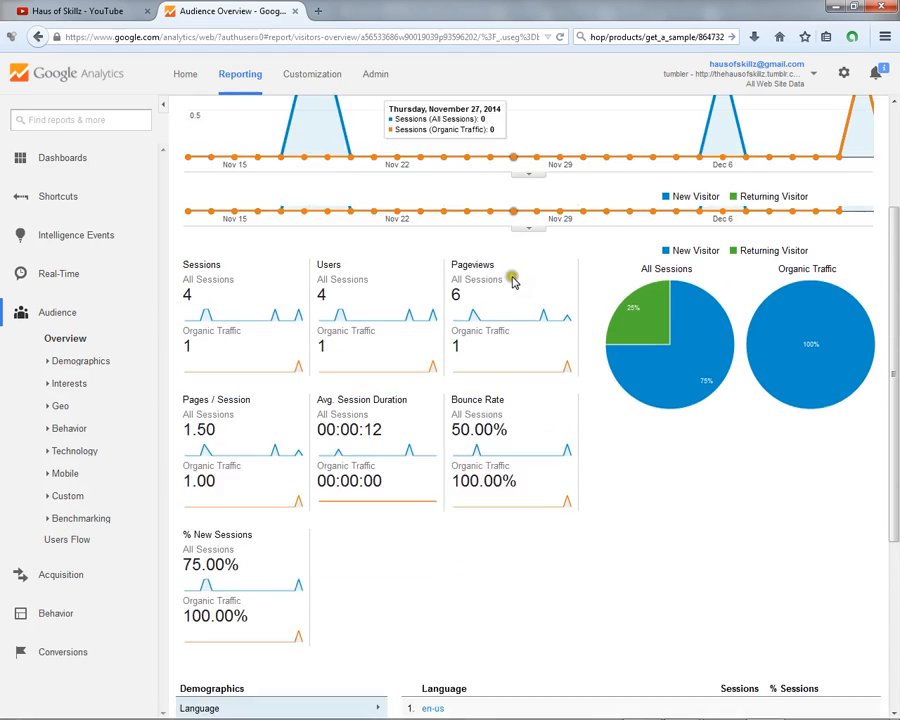
pyautogui.scroll(3, 512, 283)
pyautogui.scroll(-7, 512, 283)
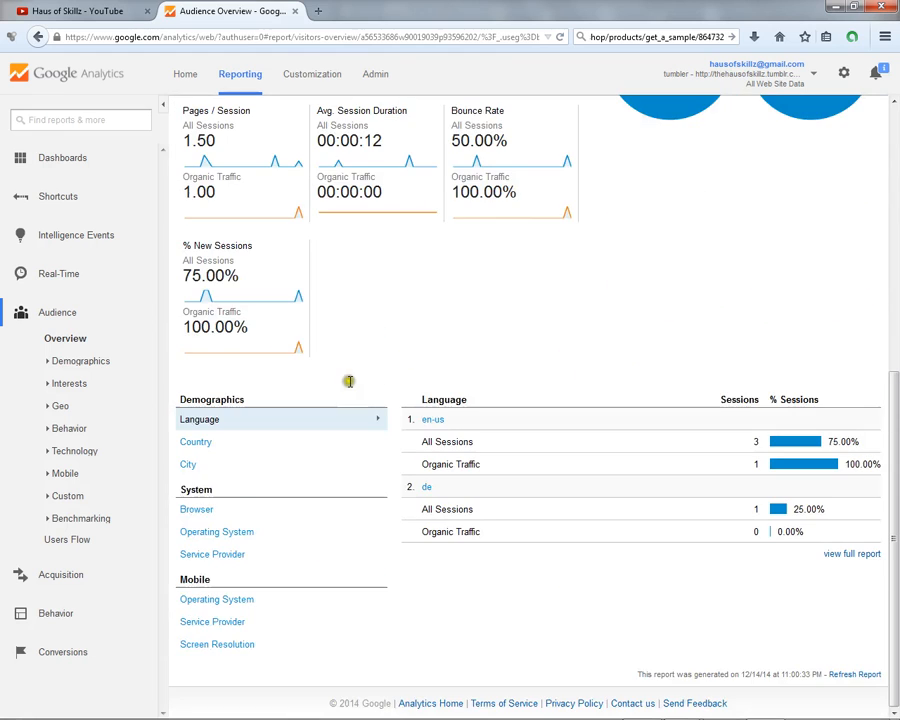
pyautogui.click(187, 467)
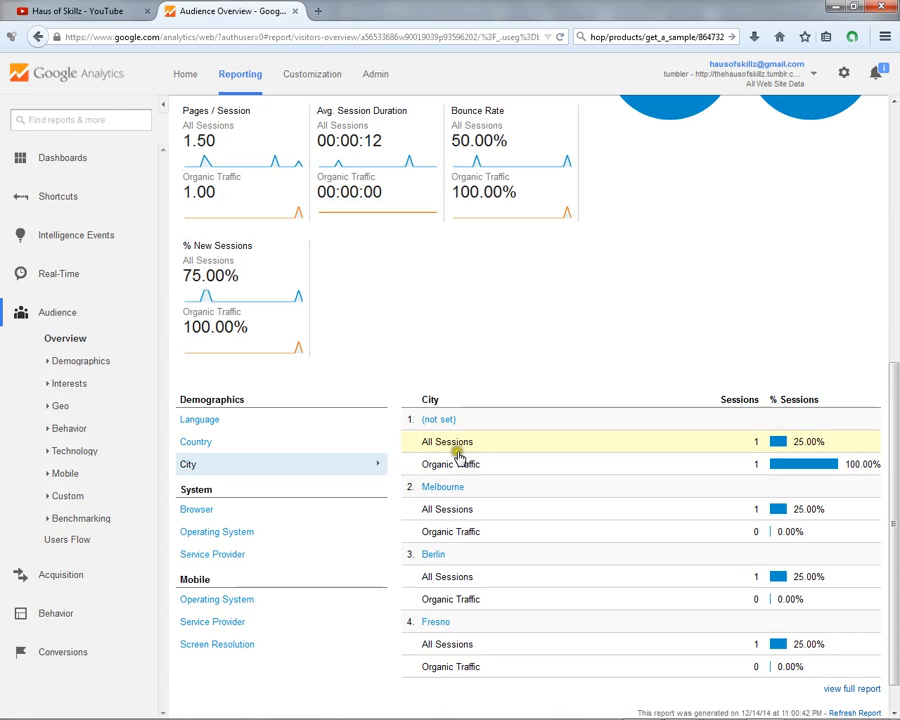
pyautogui.scroll(5, 413, 415)
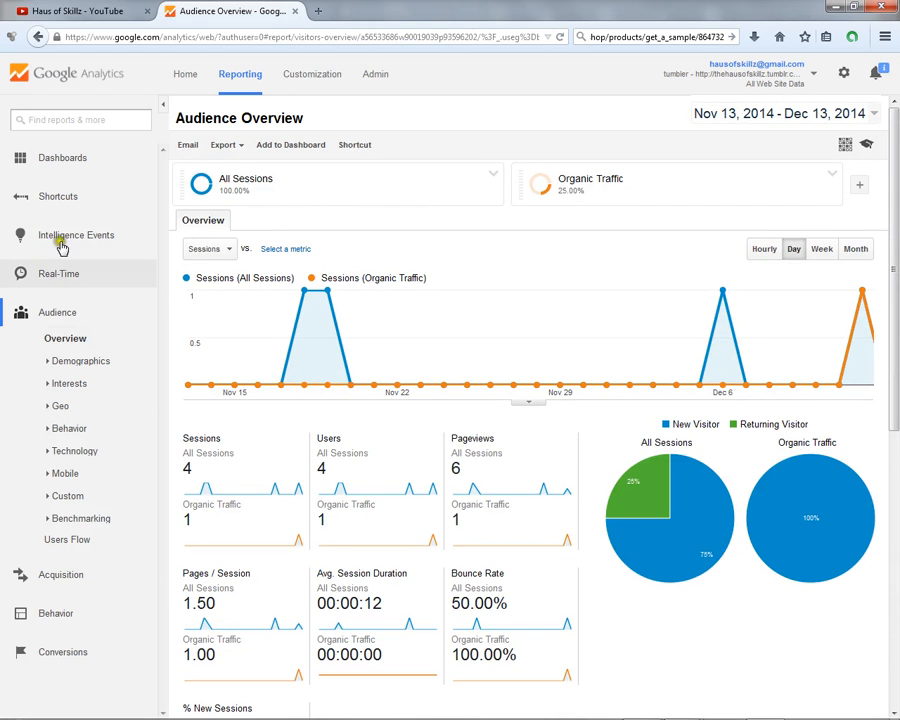
# Step: Go back to the account home page and compare sessions, duration and bounce rate across all properties
pyautogui.click(195, 80)
pyautogui.scroll(-2, 258, 329)
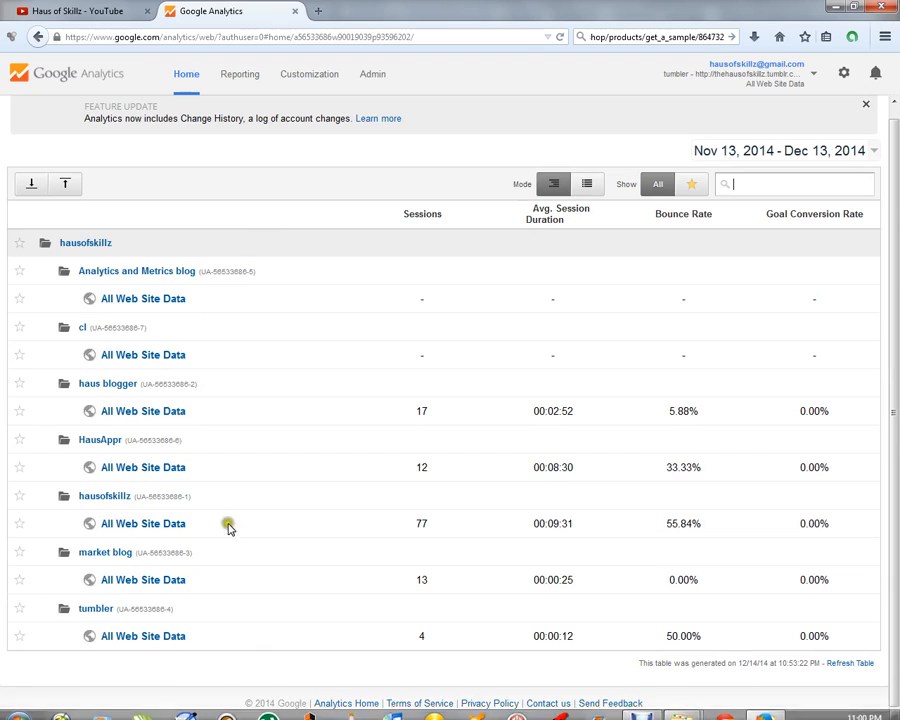
# Step: Examine the average session duration, bounce rate and goal conversion rate columns in the property table
pyautogui.moveTo(536, 206); pyautogui.dragTo(584, 217)
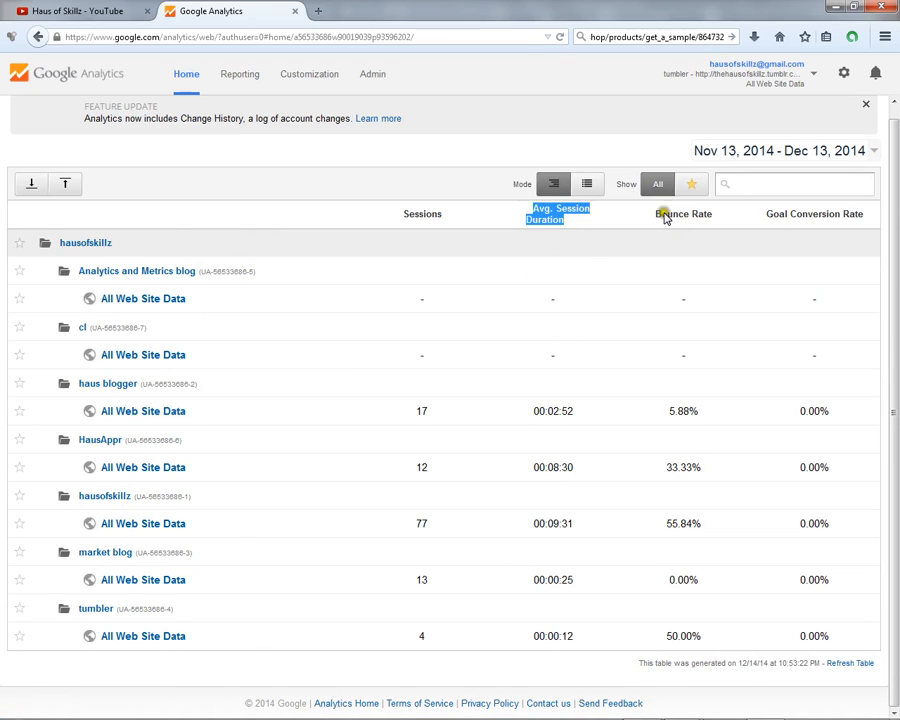
pyautogui.moveTo(660, 215); pyautogui.dragTo(883, 208)
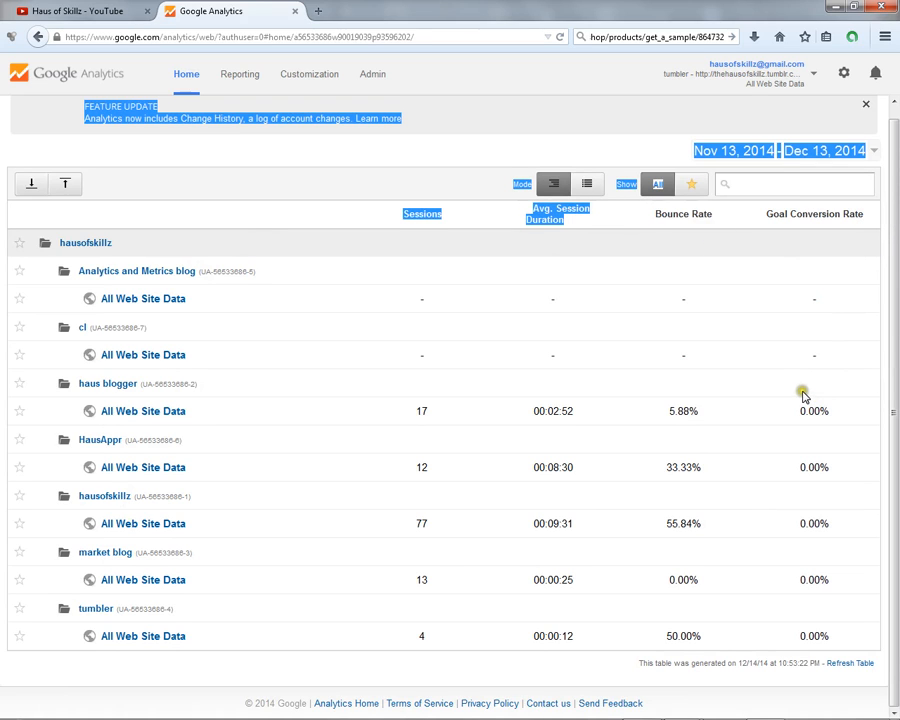
pyautogui.click(699, 360)
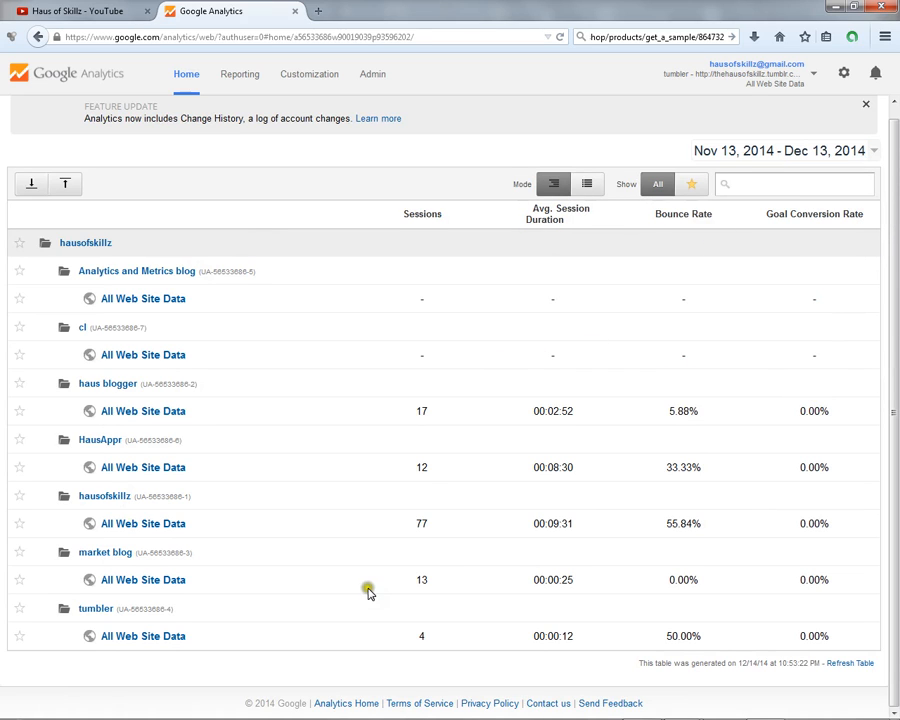
# Step: Compare the hausofskillz property's sessions, average session duration and bounce rate with those of the tumbler property
pyautogui.moveTo(352, 526); pyautogui.dragTo(442, 526)
pyautogui.moveTo(398, 214); pyautogui.dragTo(446, 226)
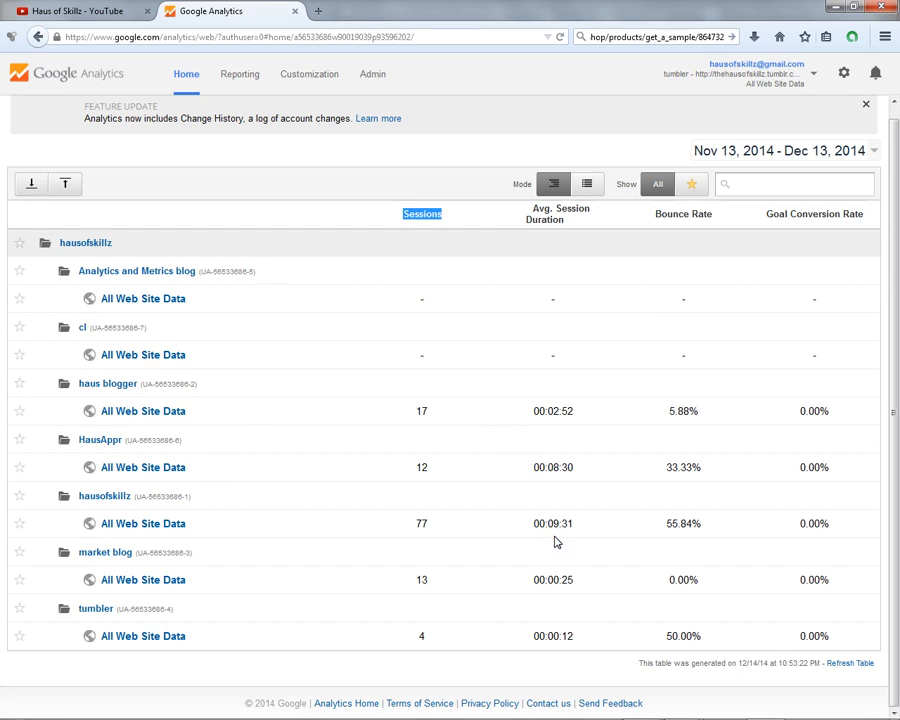
pyautogui.moveTo(528, 524); pyautogui.dragTo(577, 524)
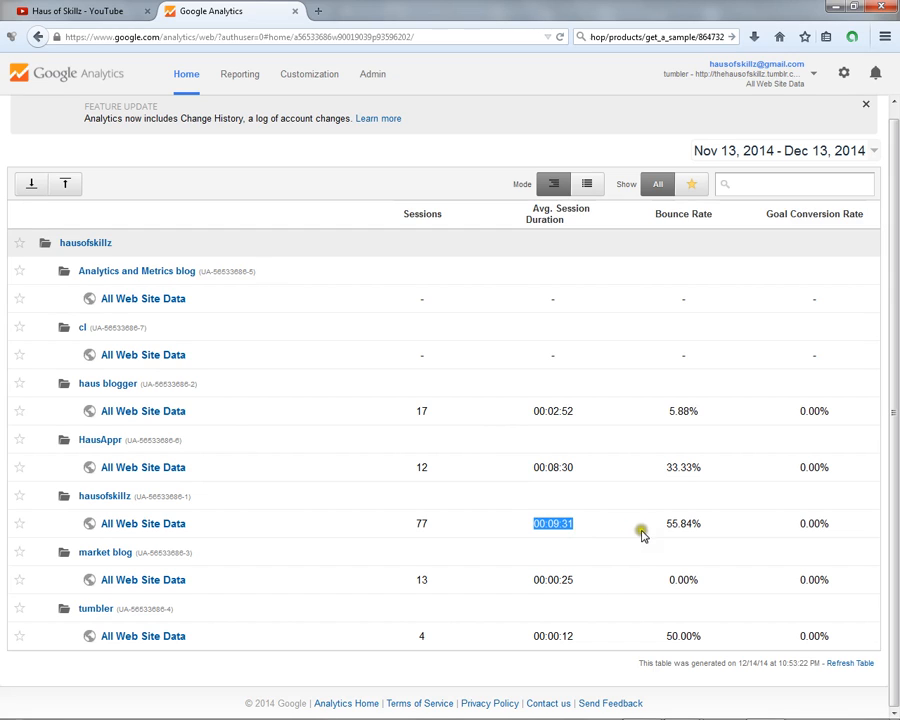
pyautogui.moveTo(666, 523); pyautogui.dragTo(727, 522)
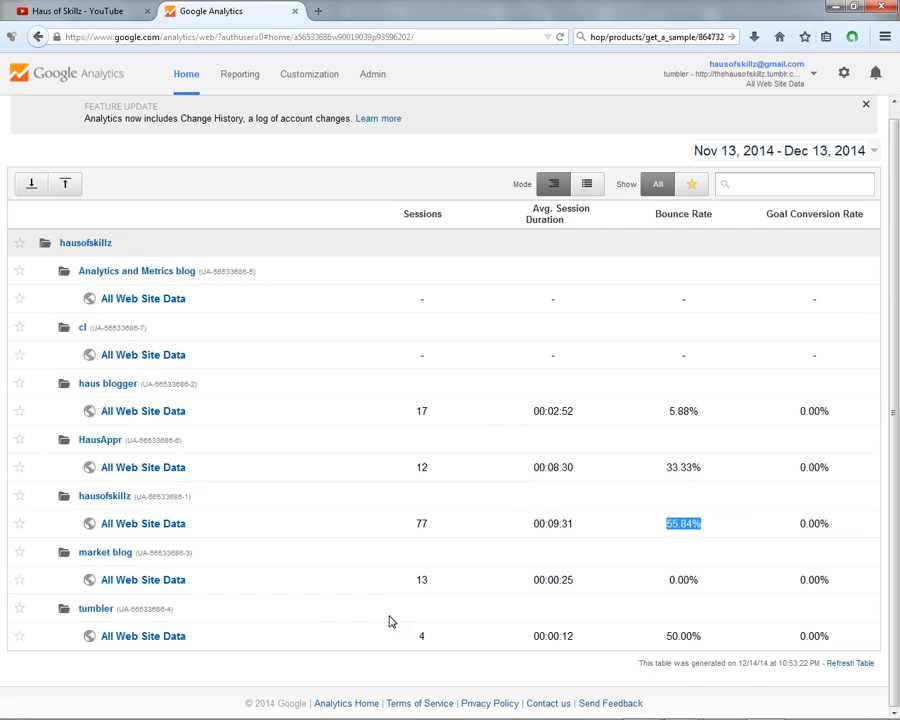
pyautogui.moveTo(512, 641); pyautogui.dragTo(586, 640)
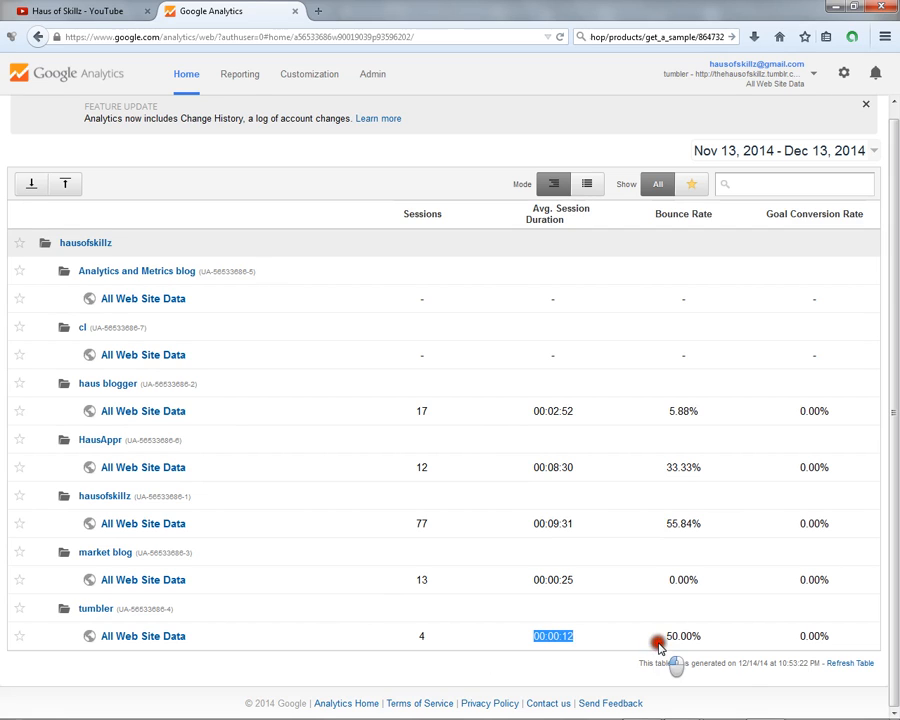
pyautogui.moveTo(664, 637); pyautogui.dragTo(709, 636)
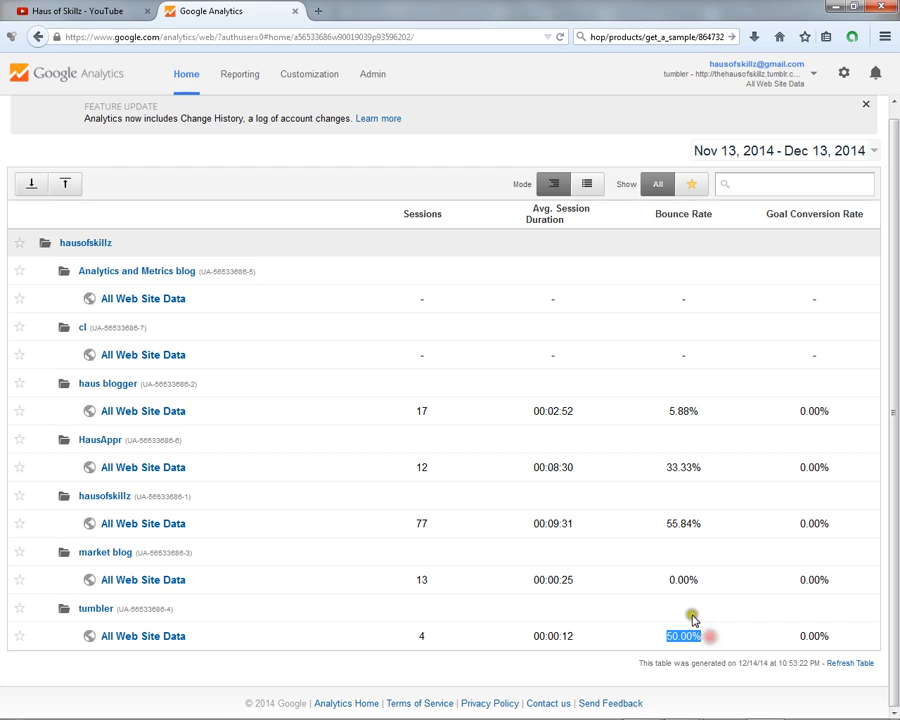
# Step: Open the market blog property's All Web Site Data view and expand the Demographics reports under Audience
pyautogui.click(172, 582)
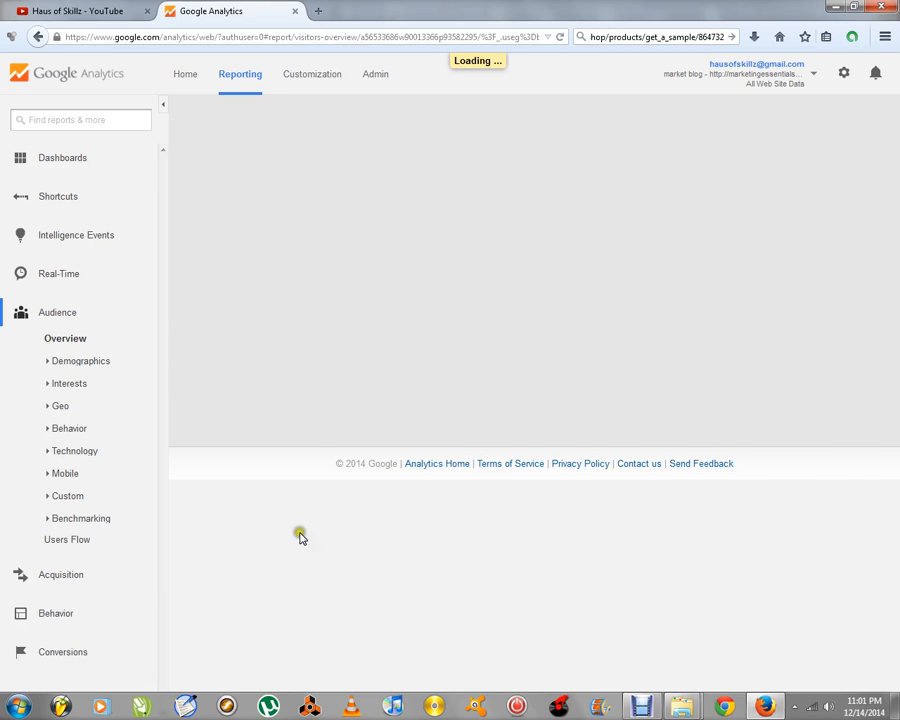
pyautogui.scroll(-1, 418, 304)
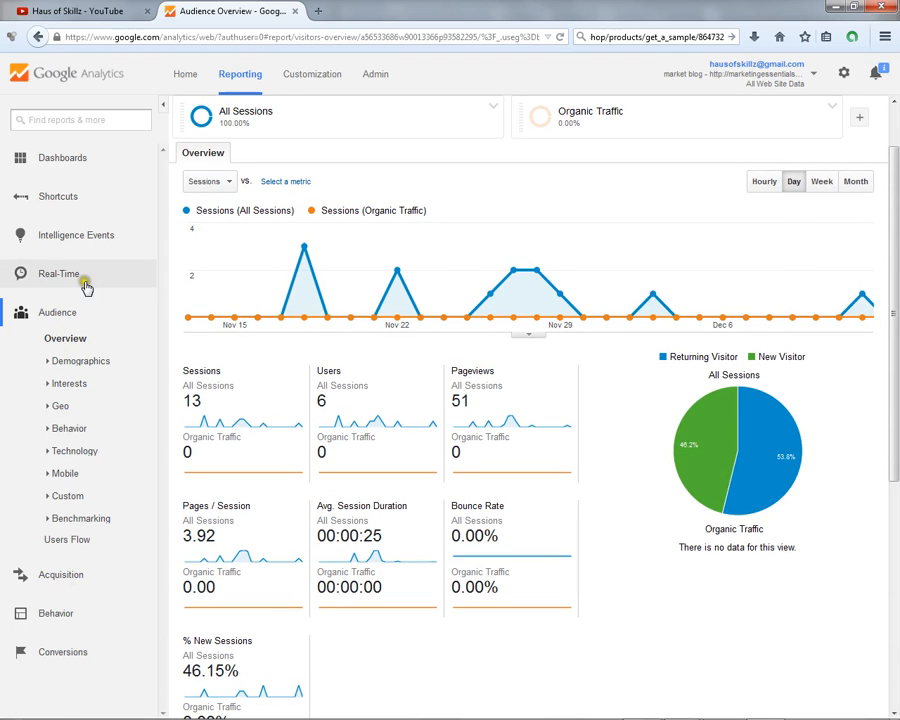
pyautogui.click(89, 362)
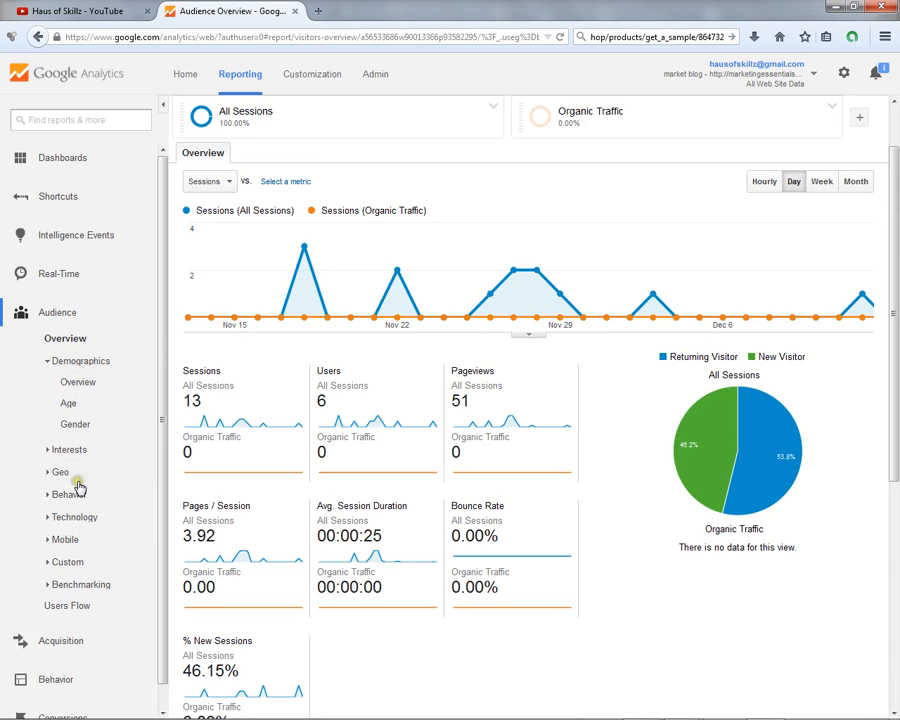
pyautogui.click(62, 313)
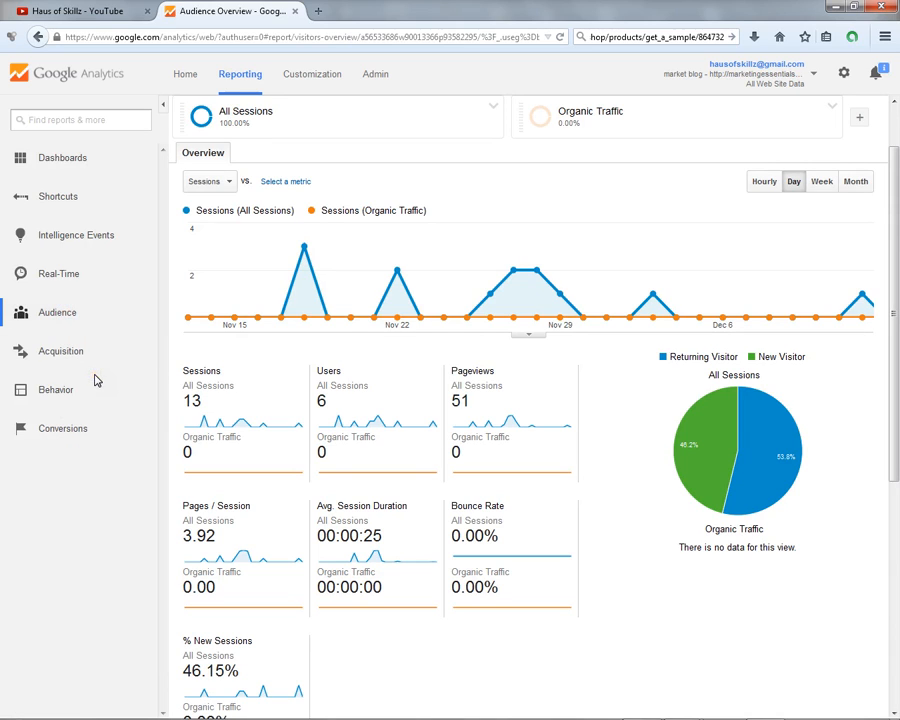
pyautogui.click(84, 311)
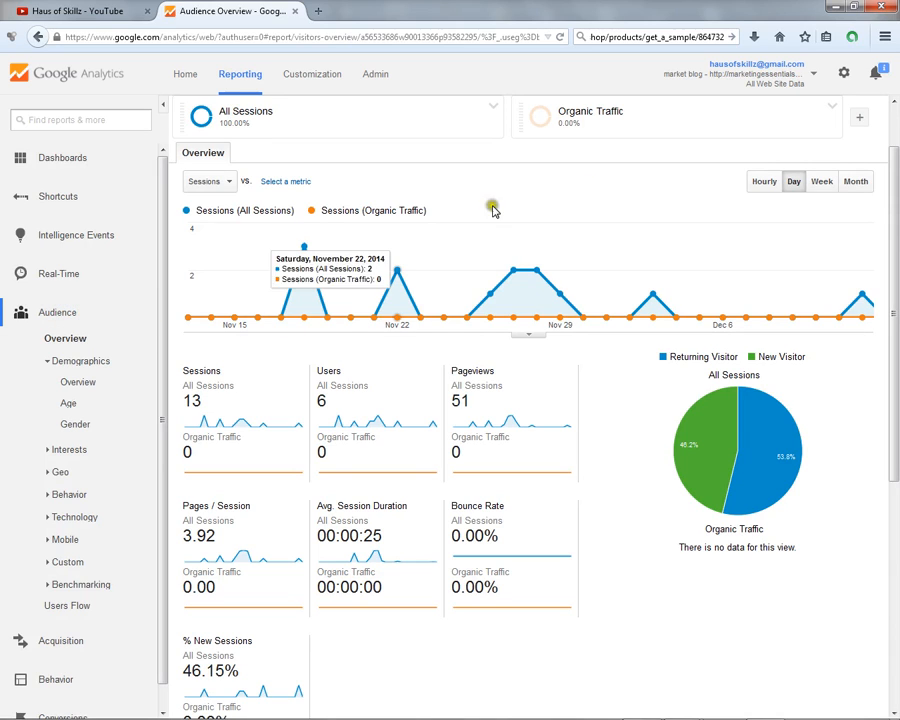
# Step: Review the market blog's daily sessions, audience metrics and new versus returning visitor chart
pyautogui.scroll(-1, 697, 393)
pyautogui.scroll(1, 665, 378)
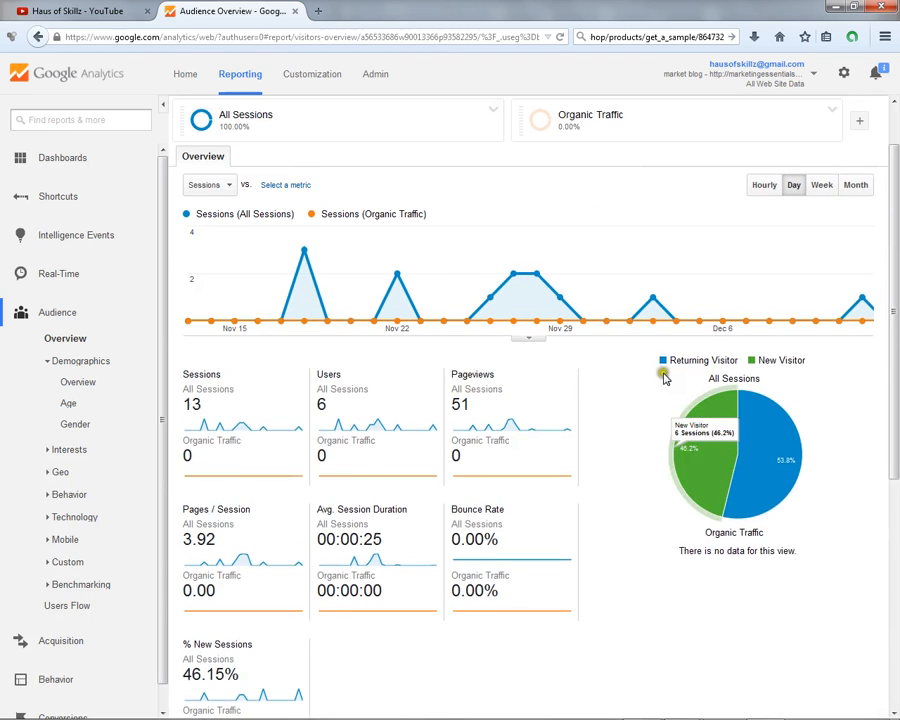
pyautogui.scroll(1, 663, 377)
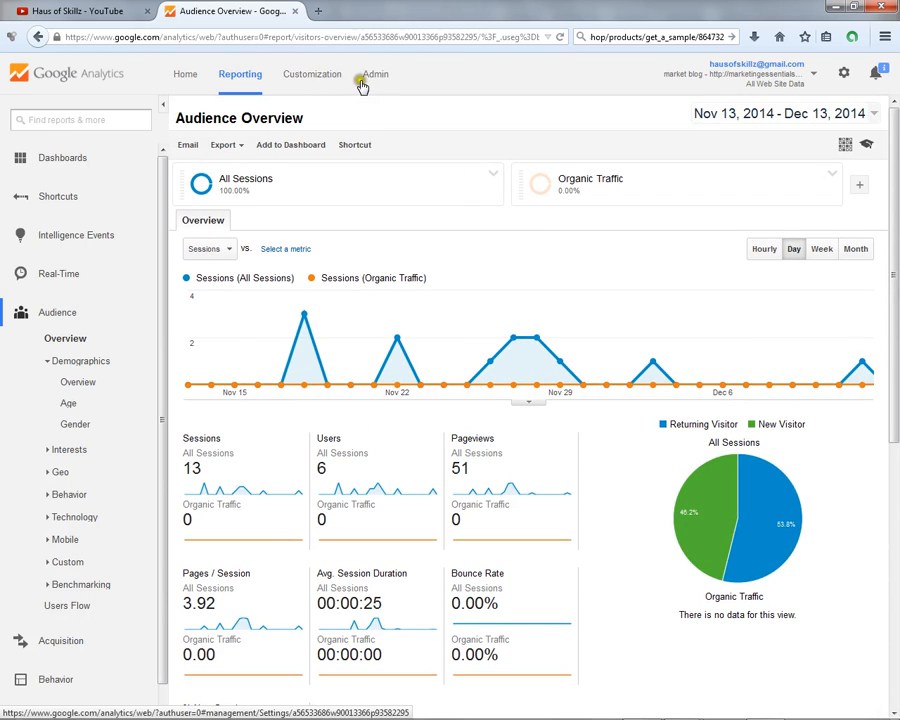
# Step: Open the account administration and switch the property from market blog to tumbler
pyautogui.click(362, 86)
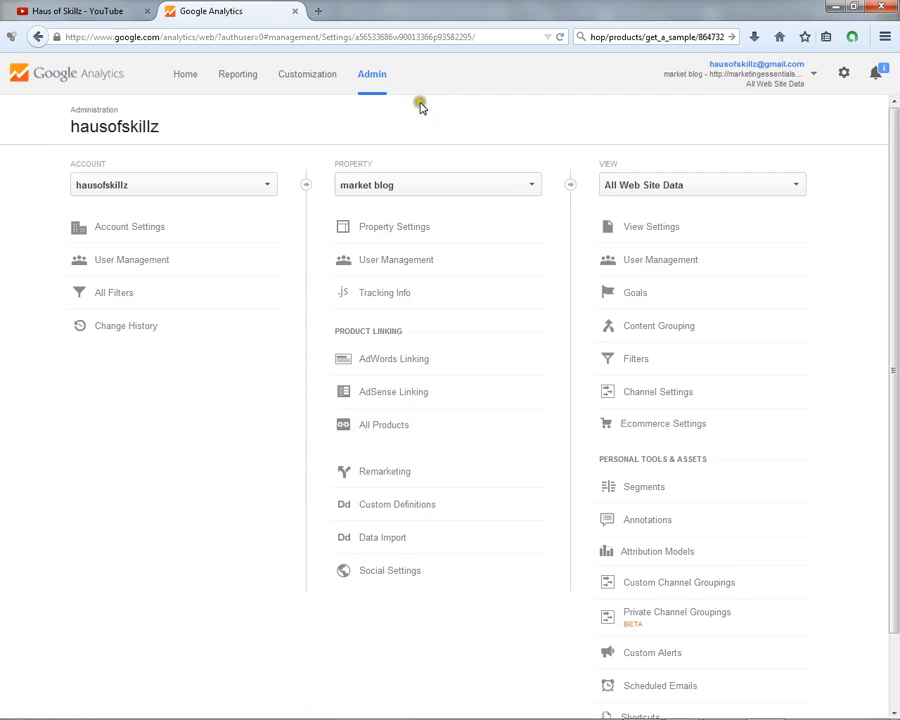
pyautogui.click(458, 182)
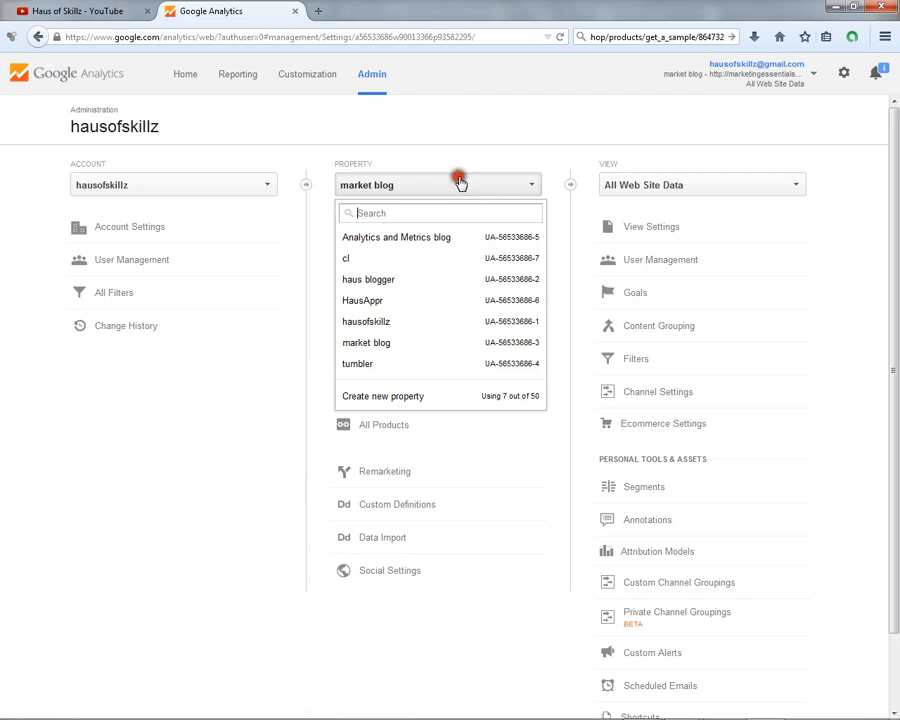
pyautogui.click(386, 364)
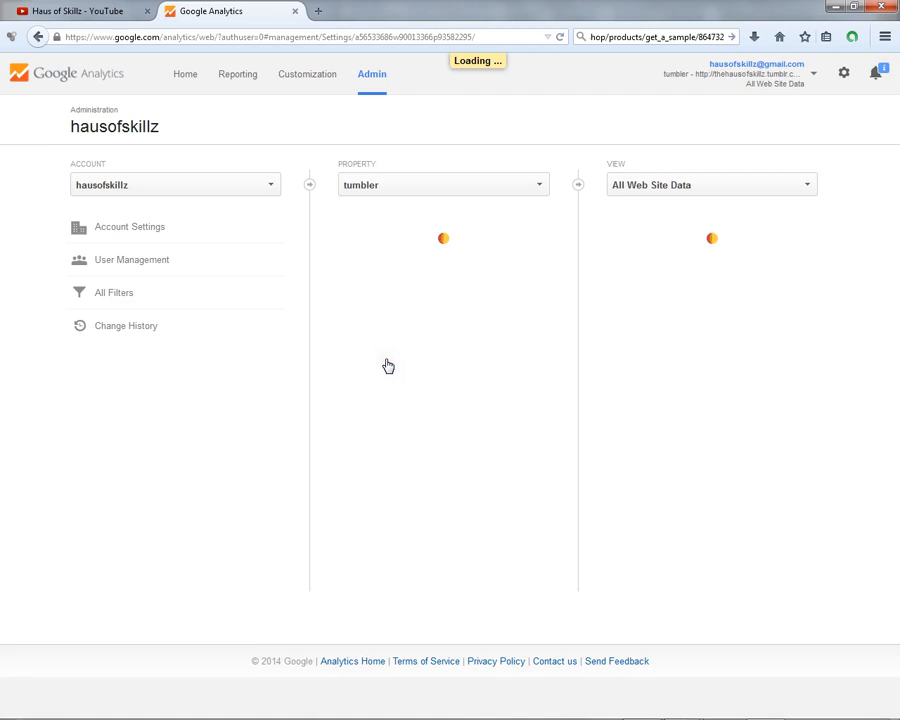
# Step: Examine the list of the account's properties and their tracking IDs, and close it without changing the property
pyautogui.click(388, 177)
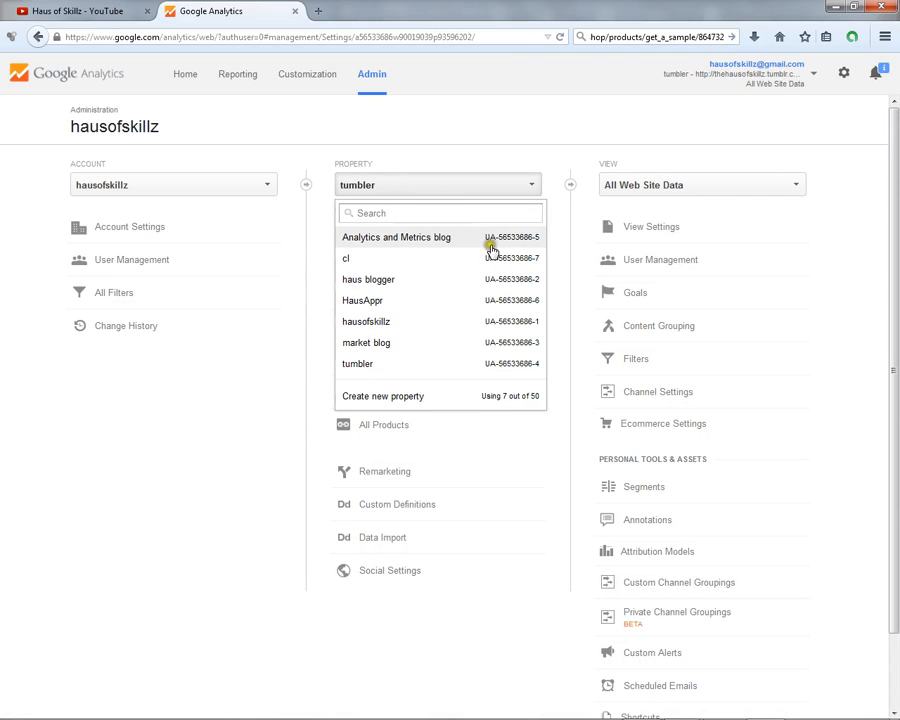
pyautogui.moveTo(500, 244); pyautogui.dragTo(543, 272)
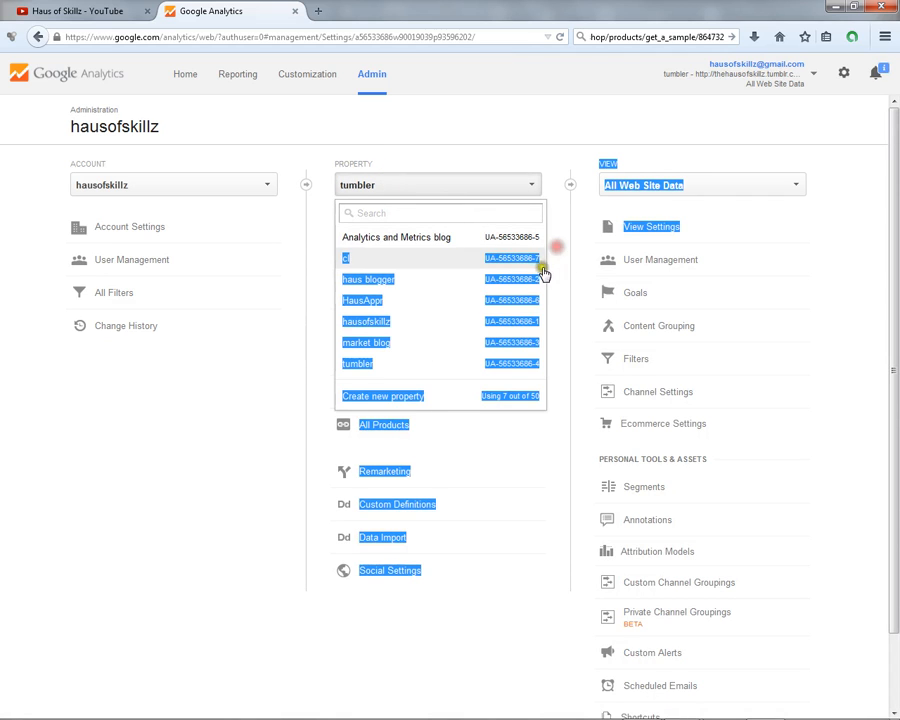
pyautogui.click(320, 315)
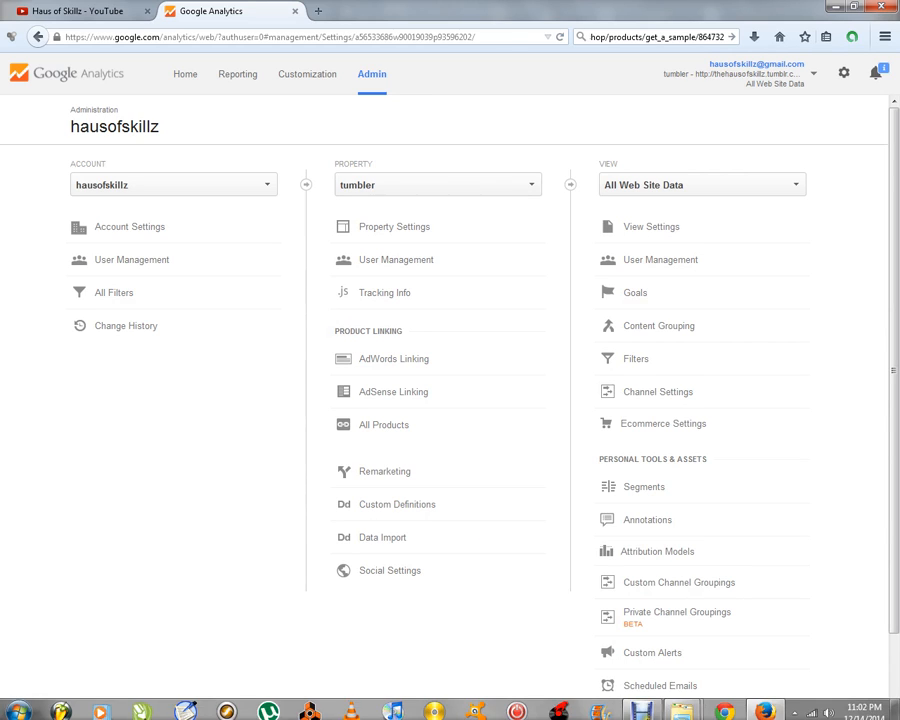
pyautogui.click(641, 706)
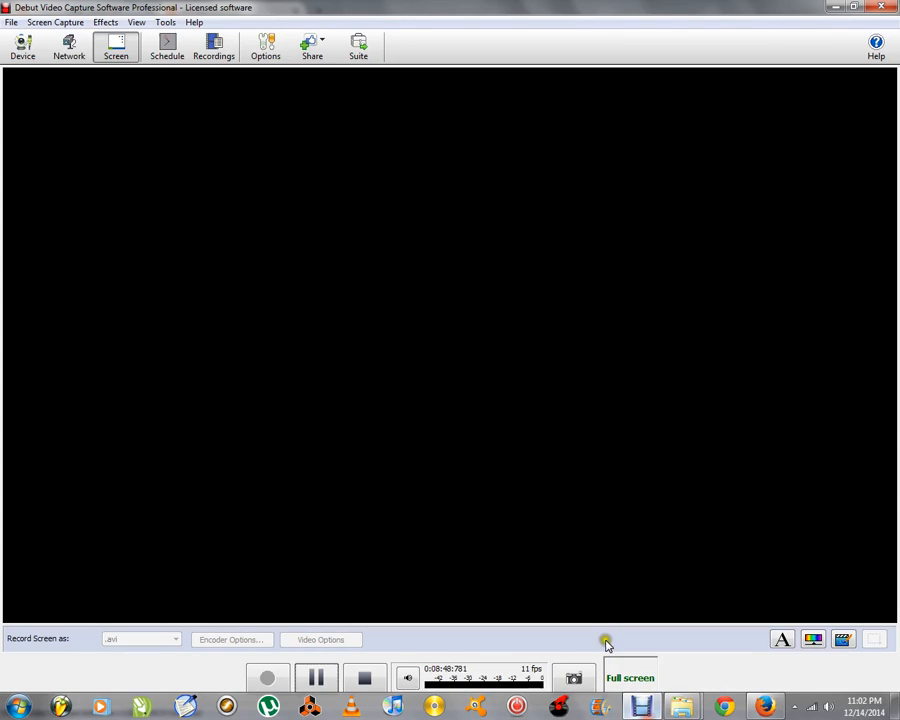